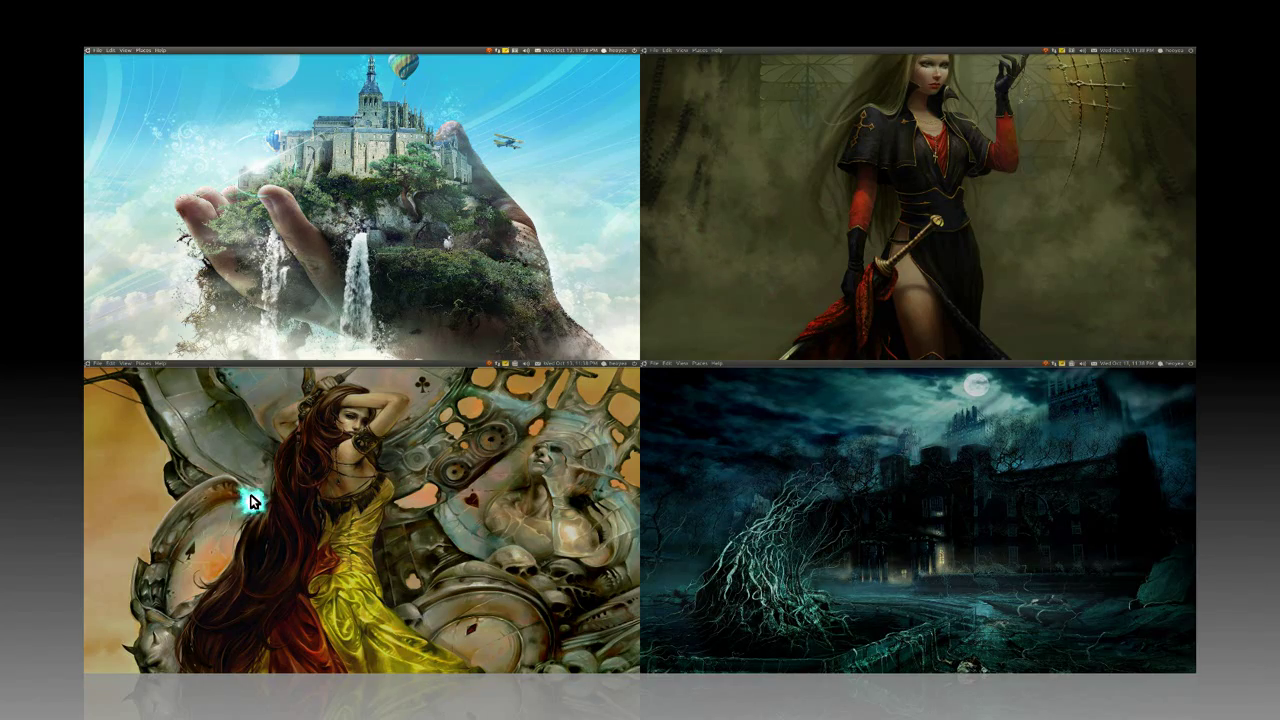
View the different wallpapers per workspace through the workspace overview, finishing on the castle workspace.
left_click(250, 502)
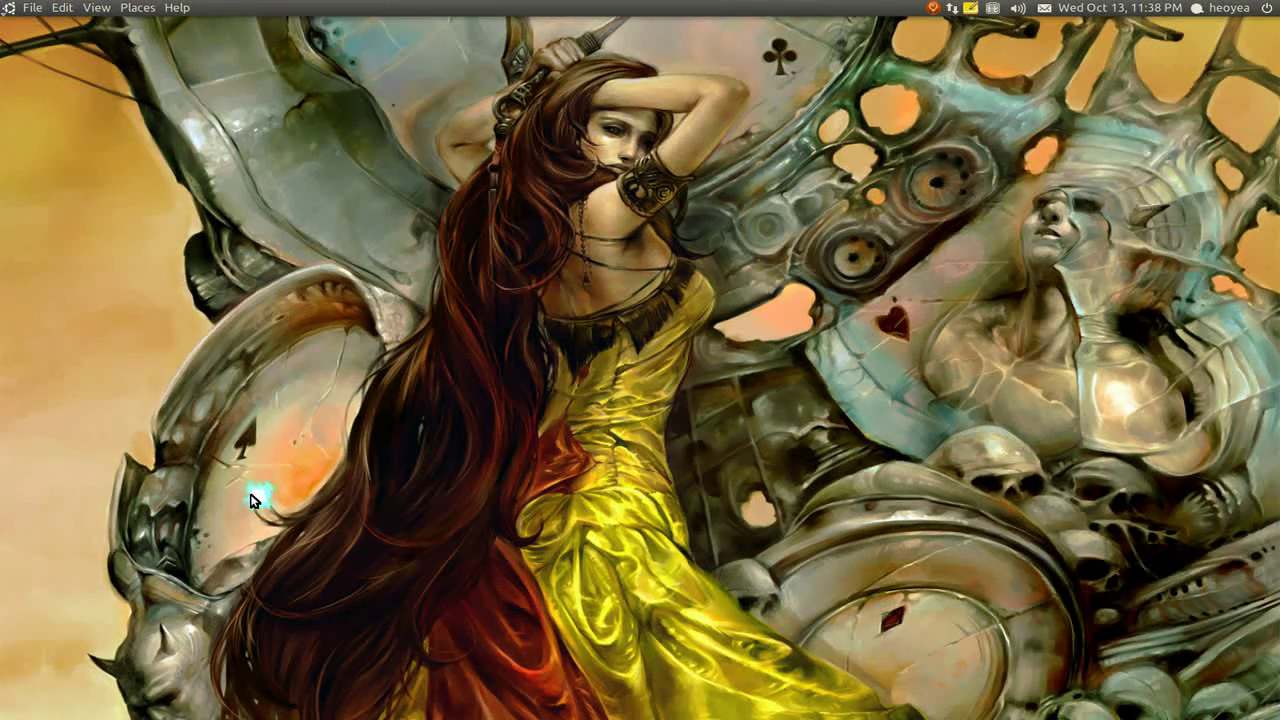
key("super+e")
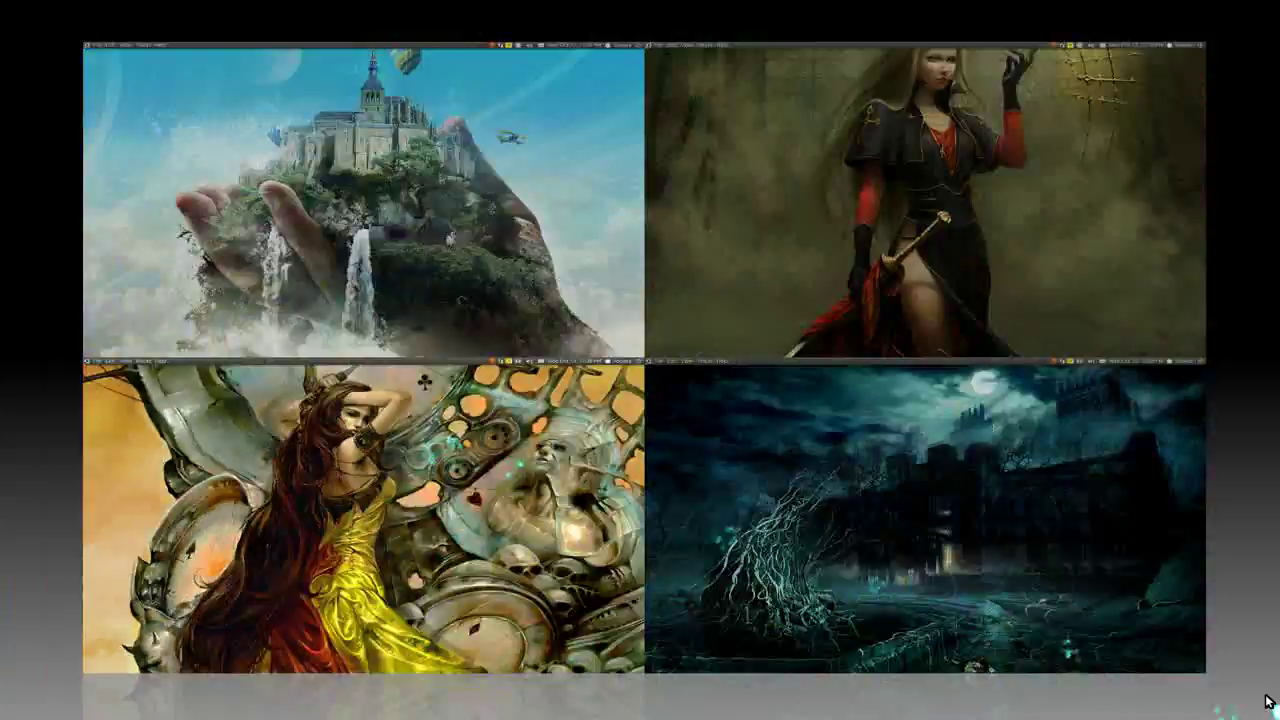
left_click(422, 246)
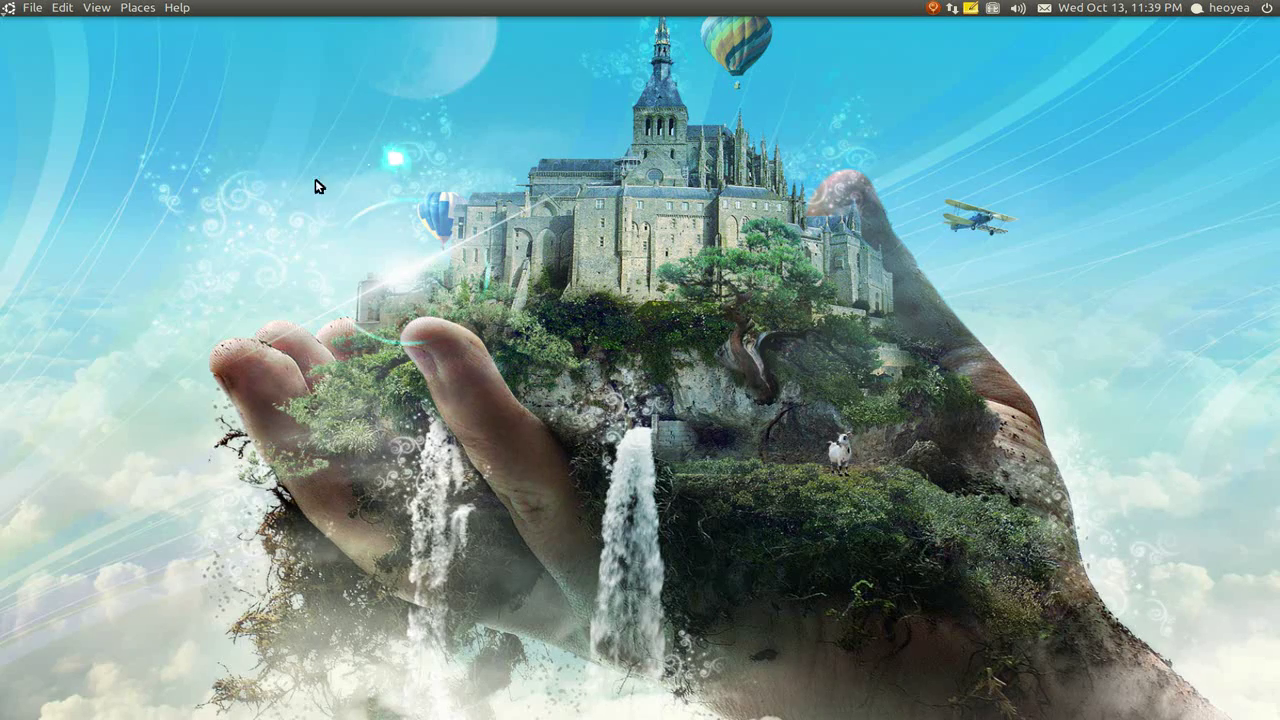
Open Synaptic Package Manager, check that compiz-fusion-plugins-extra is installed, and put its window away.
mouse_move(6, 360)
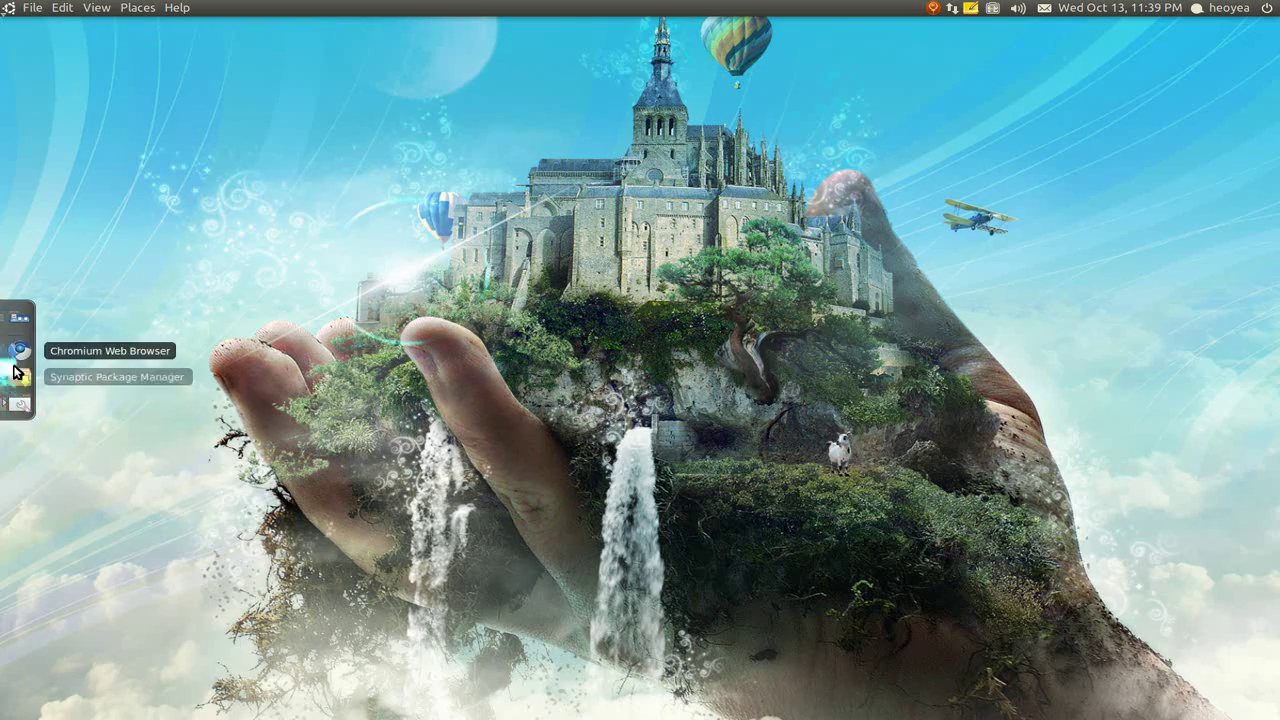
left_click(24, 381)
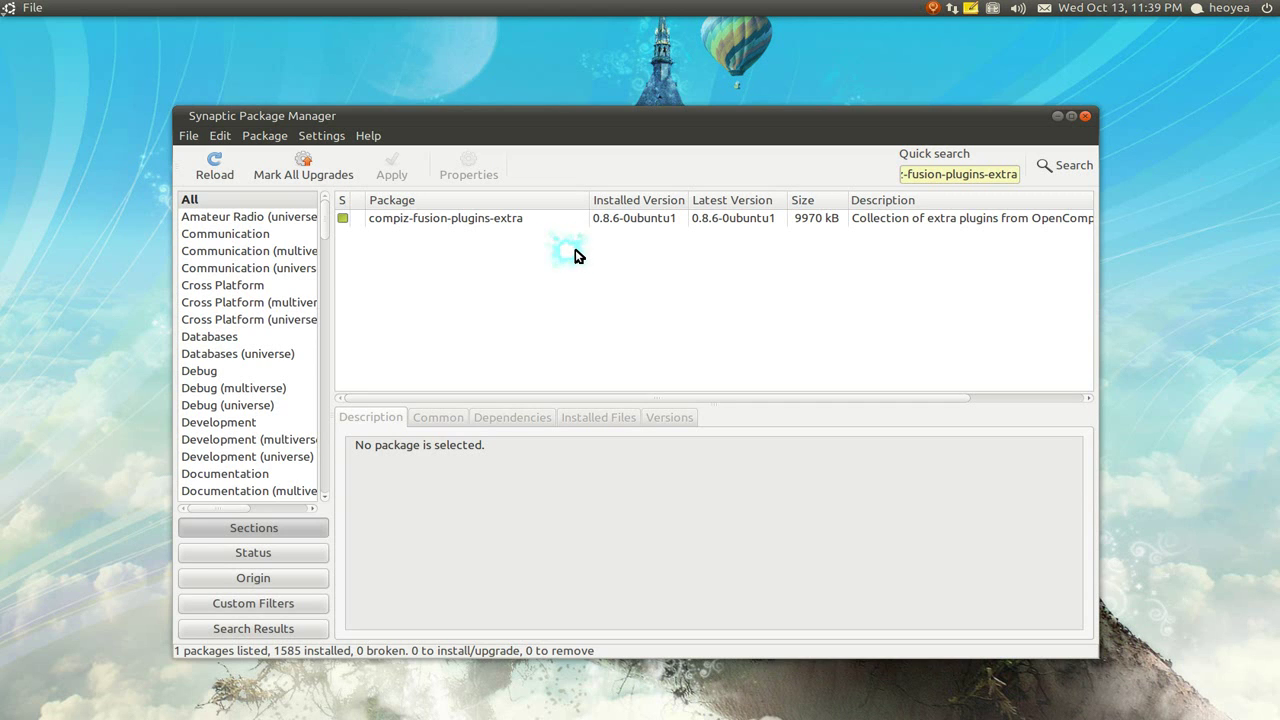
left_click(1054, 118)
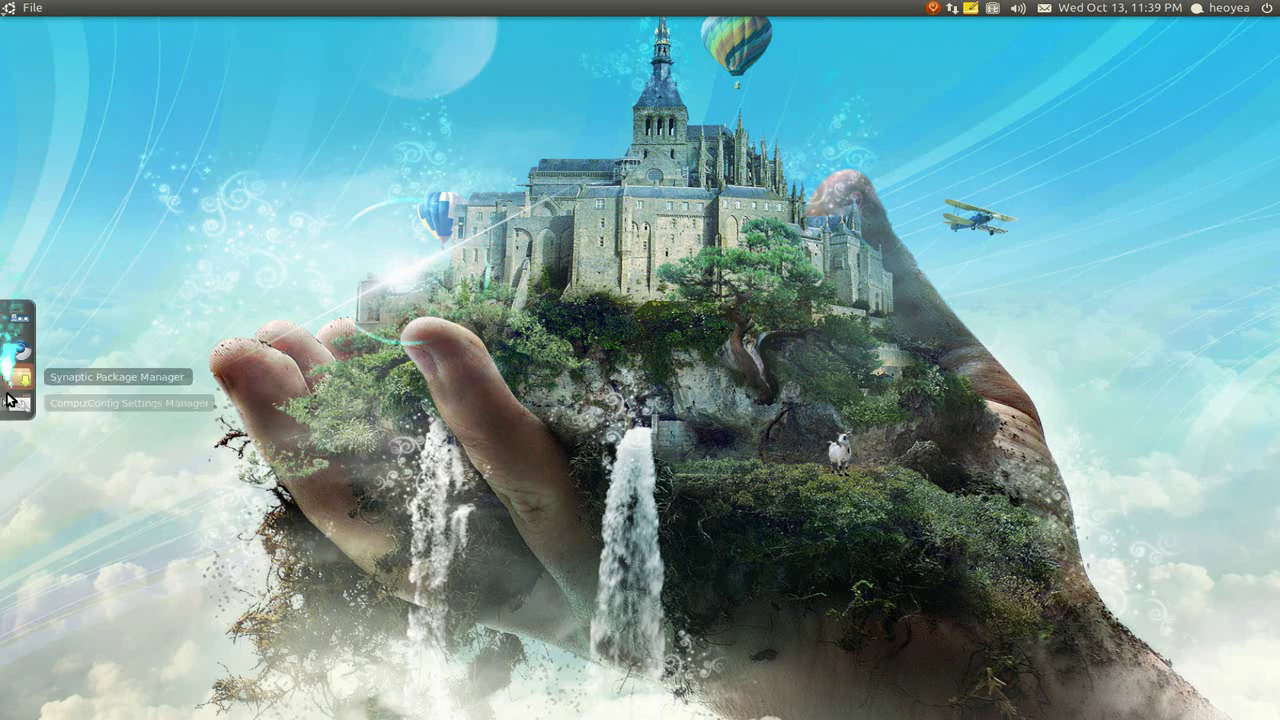
Open CompizConfig Settings Manager and review the virtual desktop size settings under General Options.
left_click(18, 392)
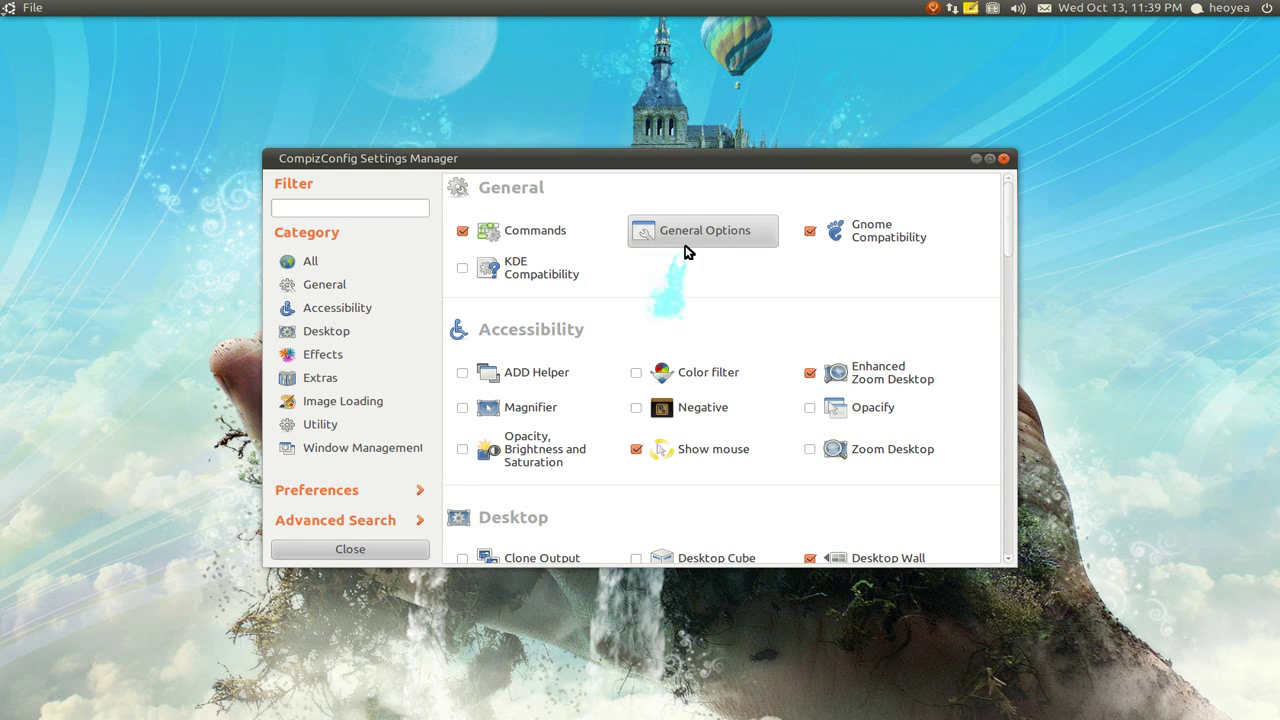
scroll(688, 242, "up", 1)
scroll(688, 242, "up", 1)
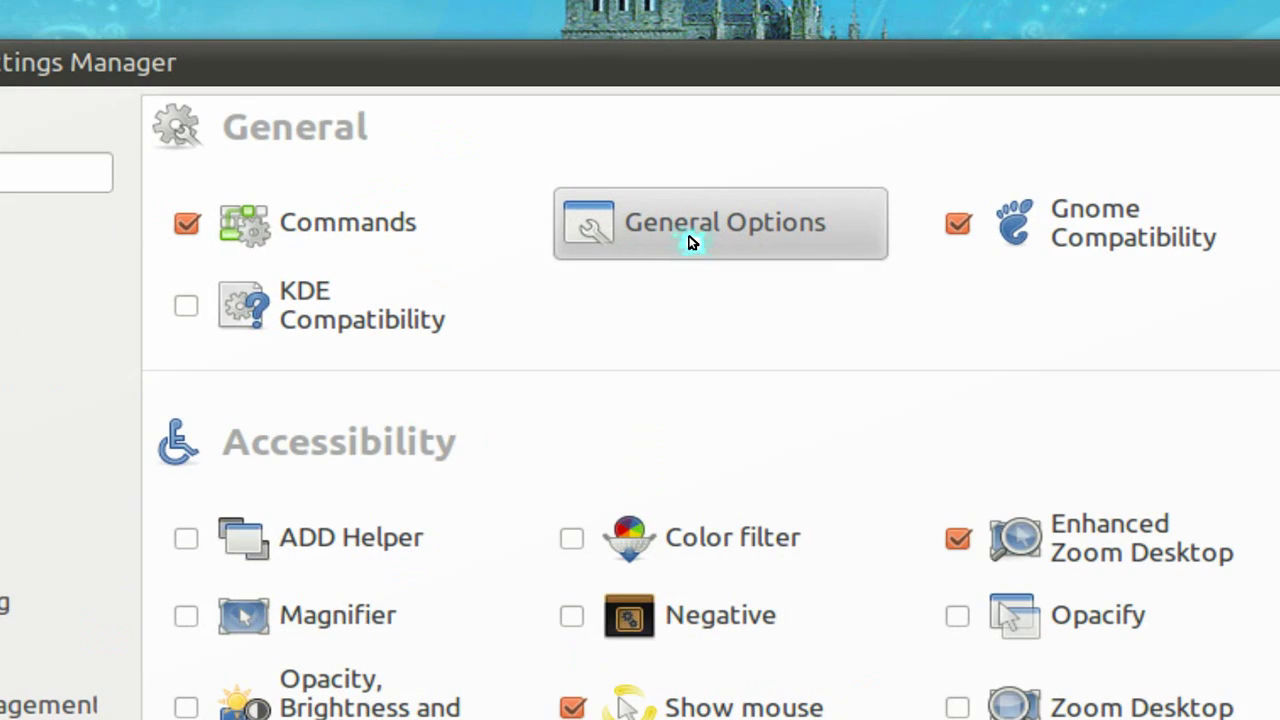
scroll(688, 242, "down", 2)
left_click(688, 242)
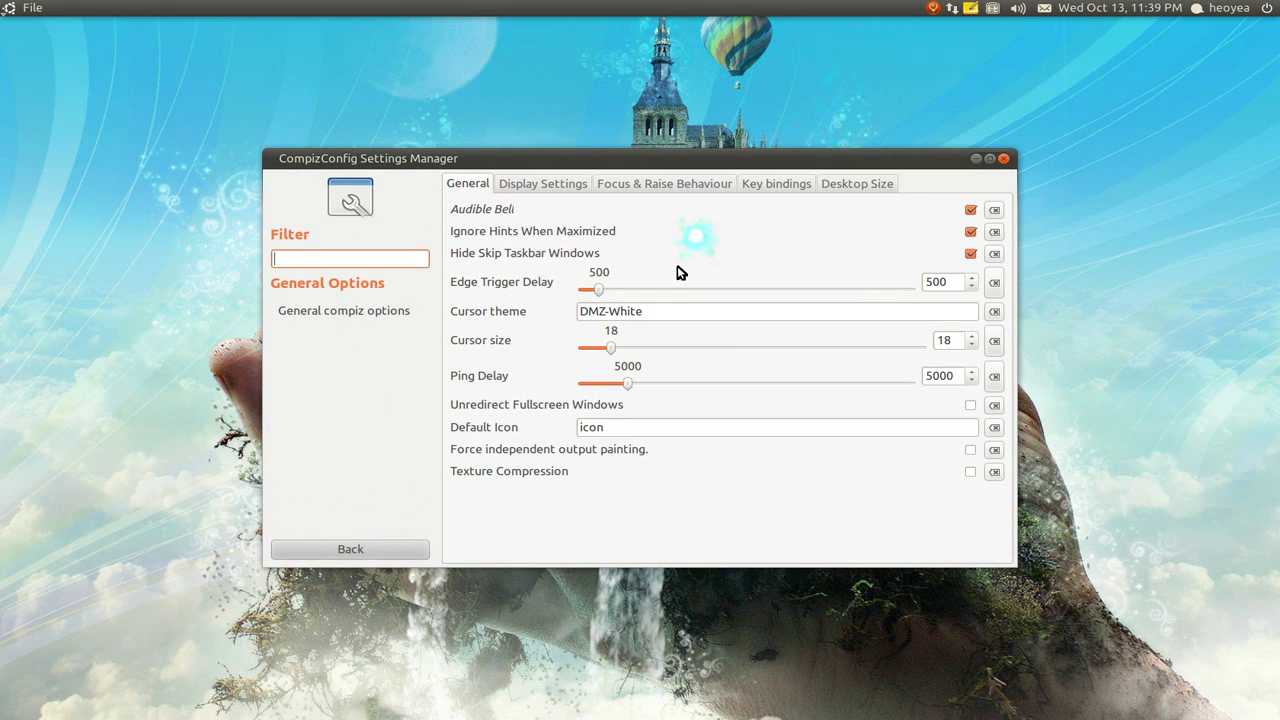
left_click(884, 187)
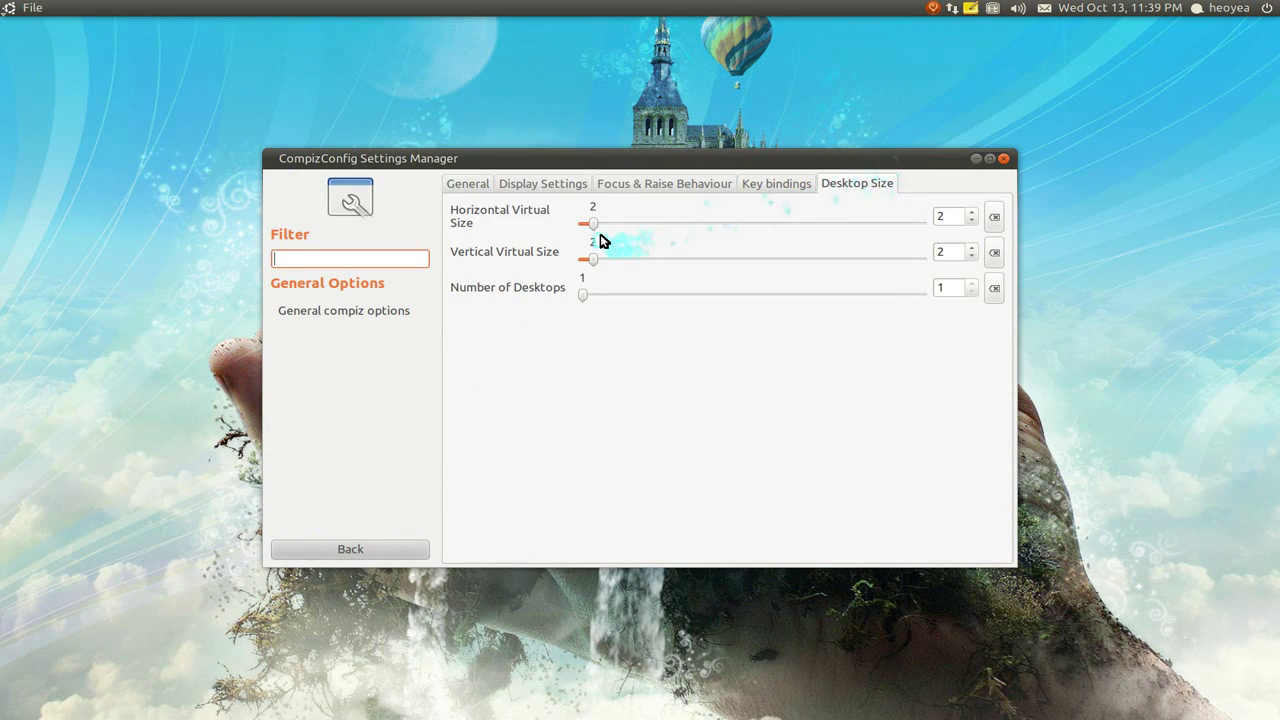
scroll(601, 238, "up", 3)
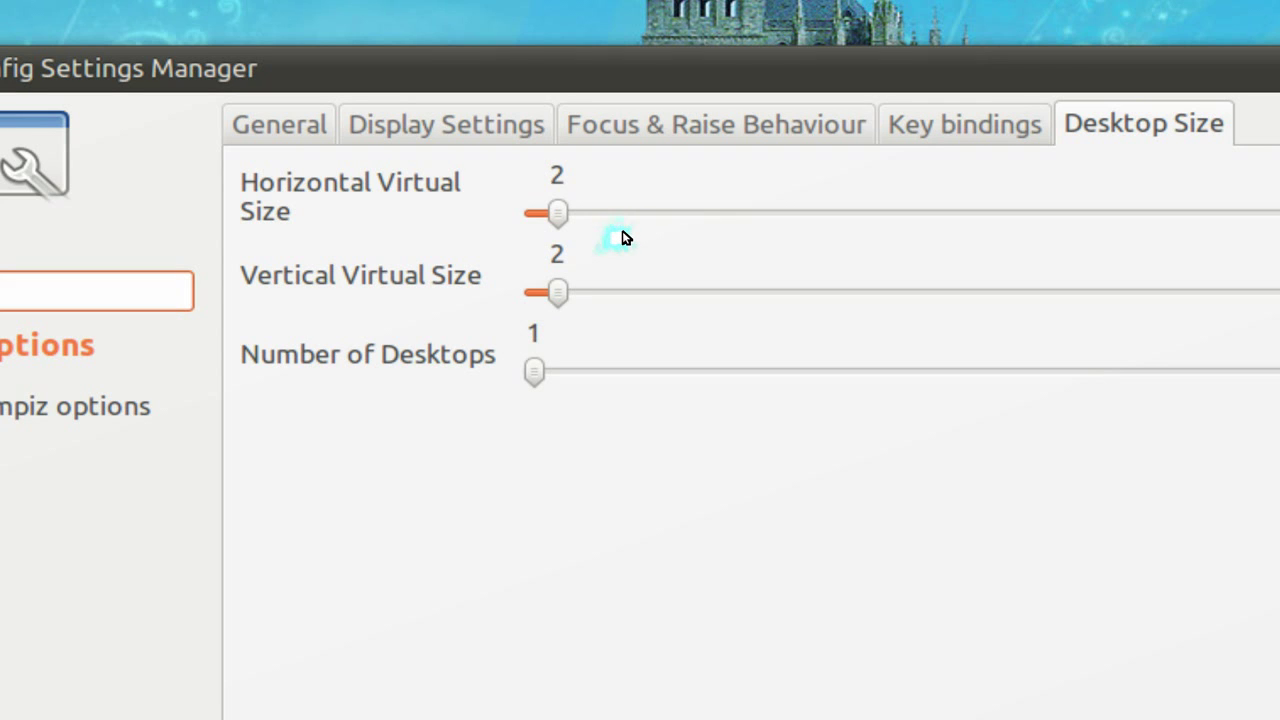
scroll(623, 237, "down", 3)
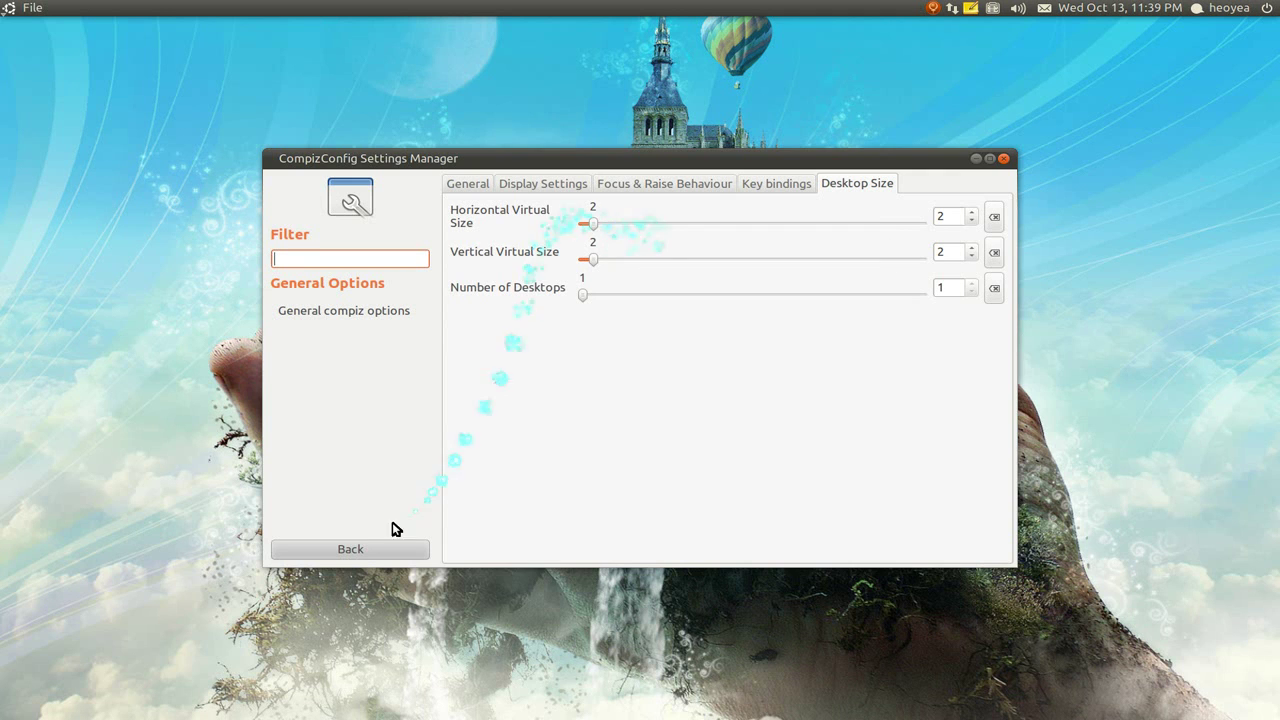
left_click(357, 550)
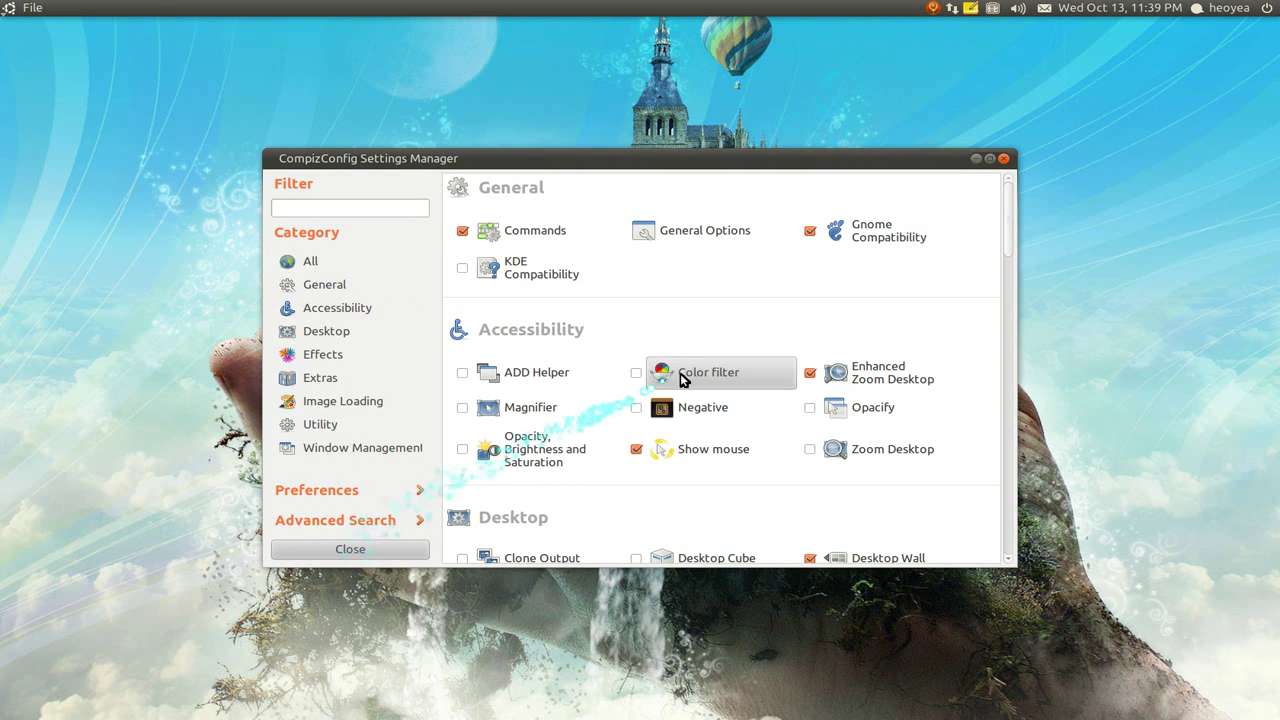
Open the Wallpaper plugin settings and delete the ra3girls.jpg entry from the Backgrounds list.
scroll(805, 373, "down", 1)
scroll(805, 373, "down", 10)
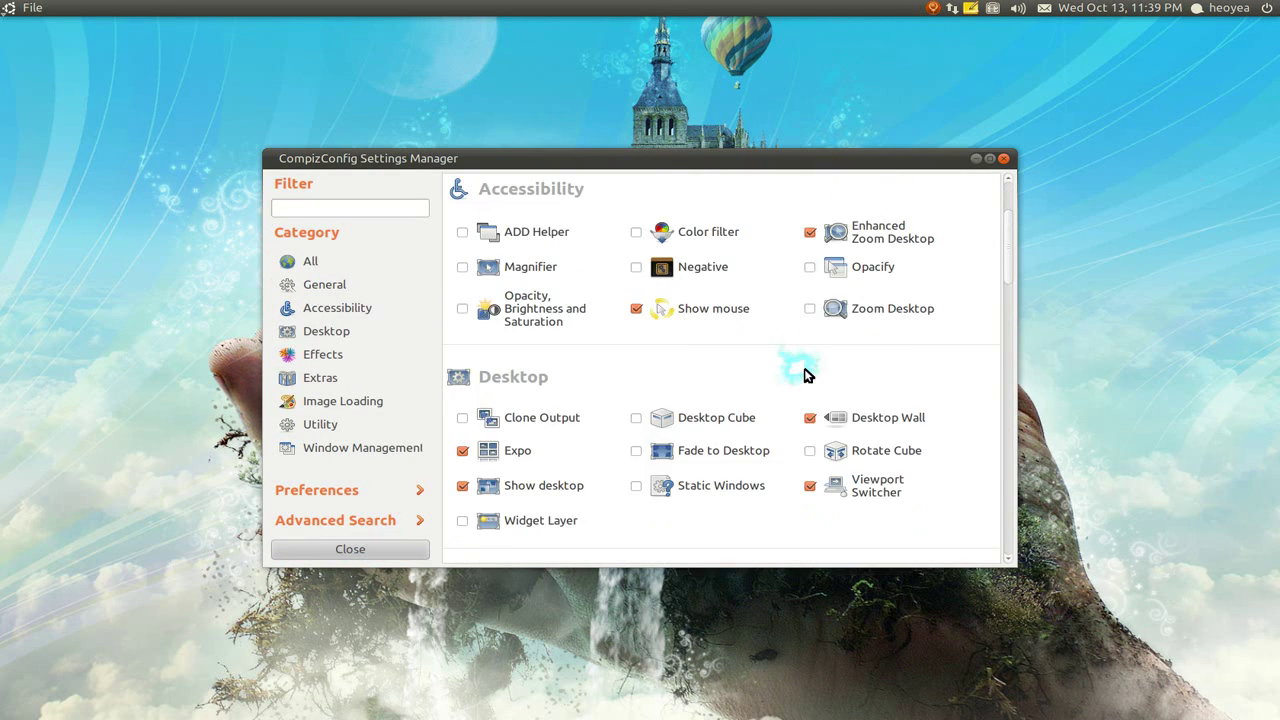
scroll(805, 373, "down", 8)
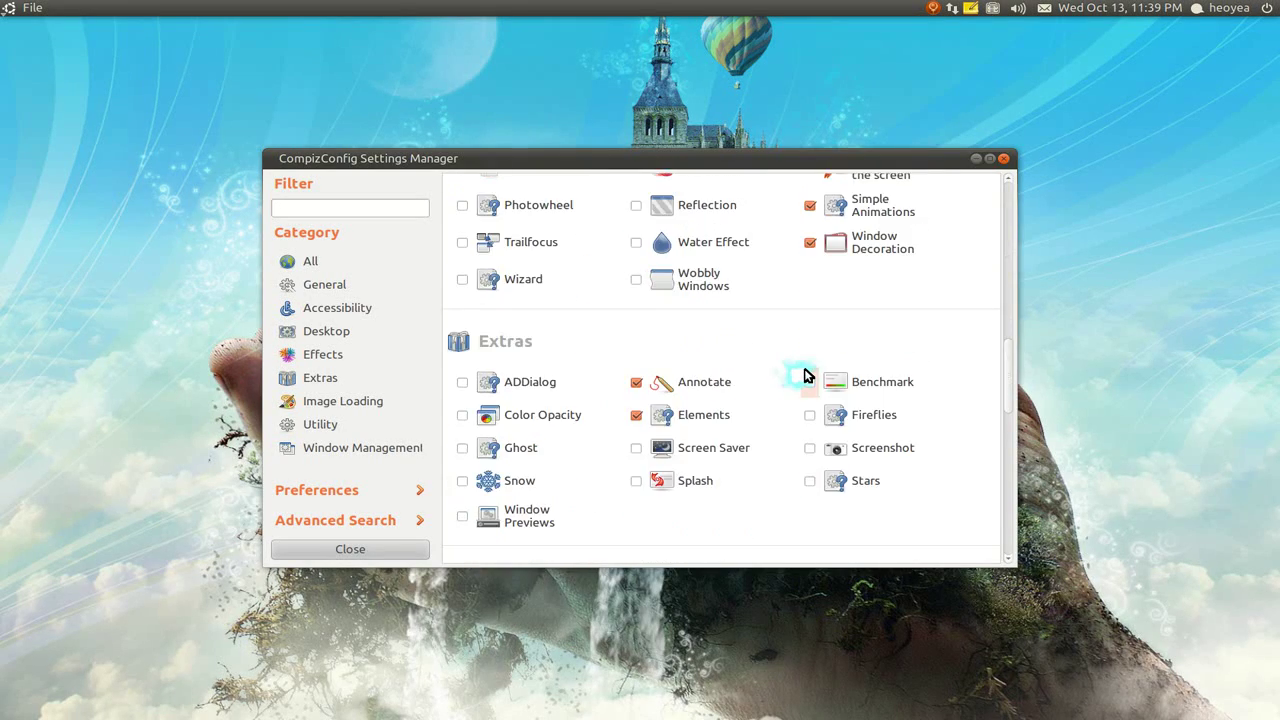
scroll(805, 373, "down", 2)
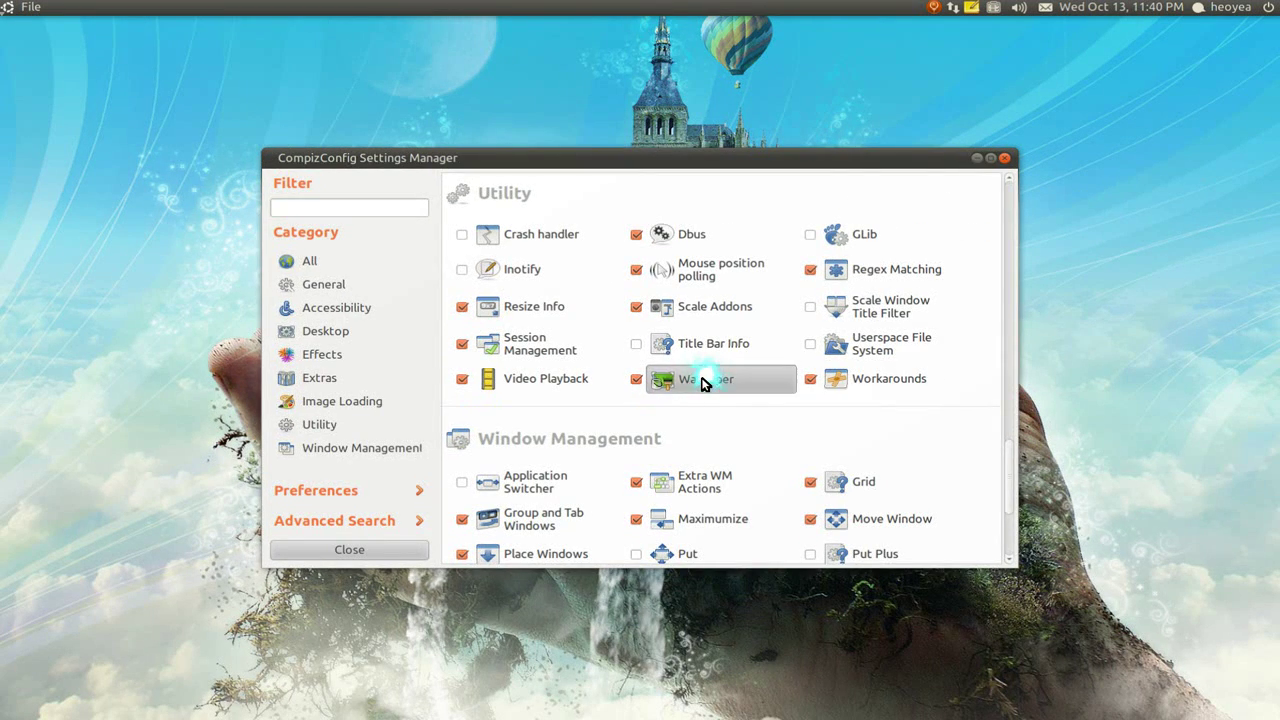
left_click(710, 380)
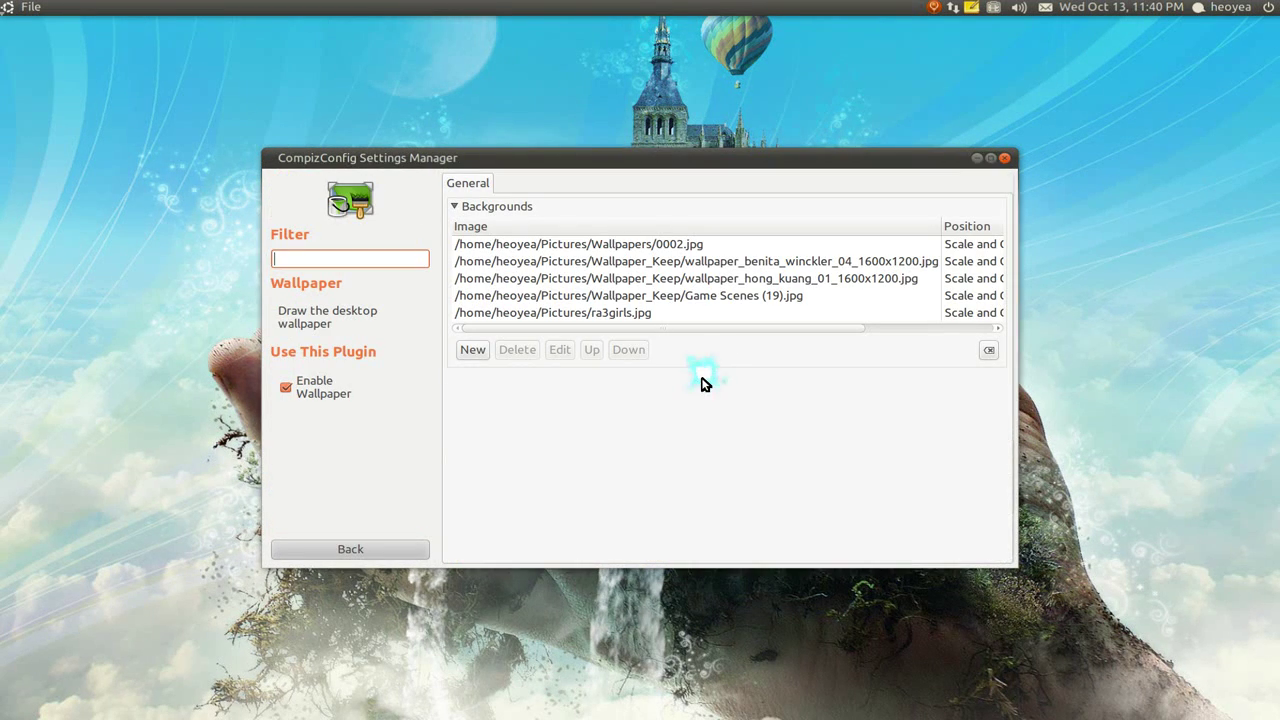
left_click(645, 314)
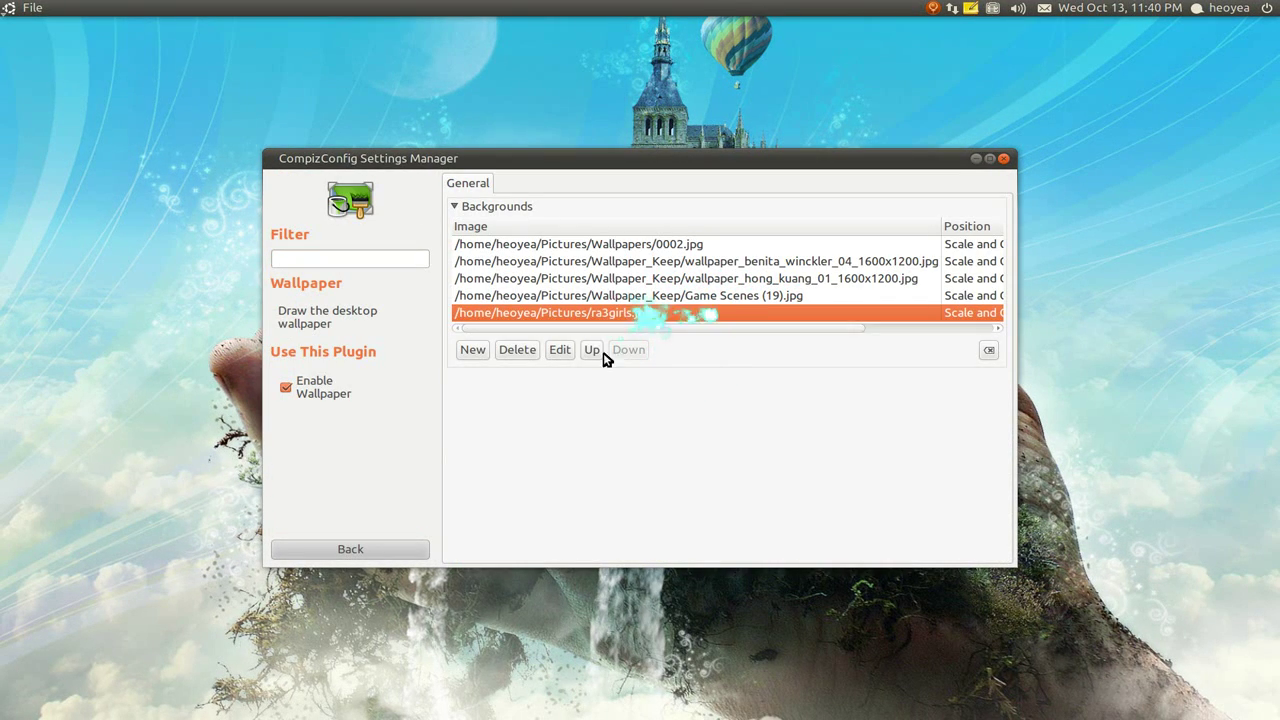
left_click(521, 352)
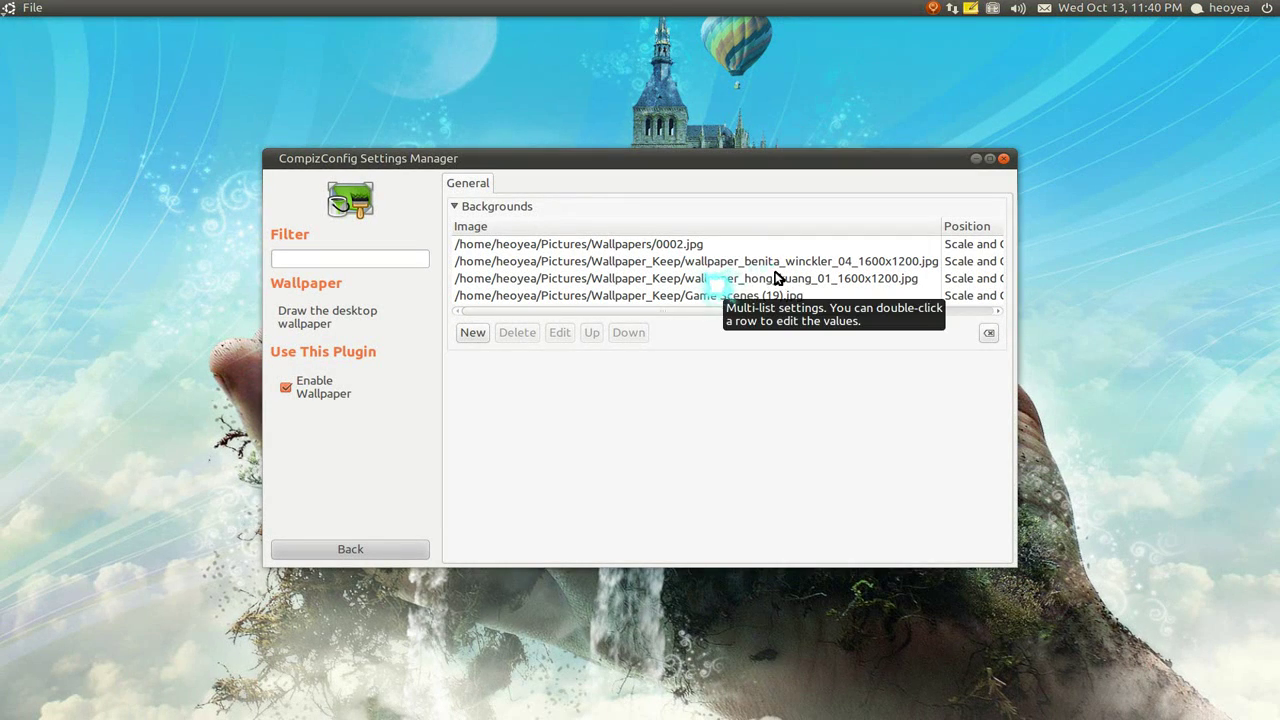
Add a new background entry without choosing an image, cancelling the file selection, and close CompizConfig Settings Manager.
left_click(470, 335)
left_click(813, 293)
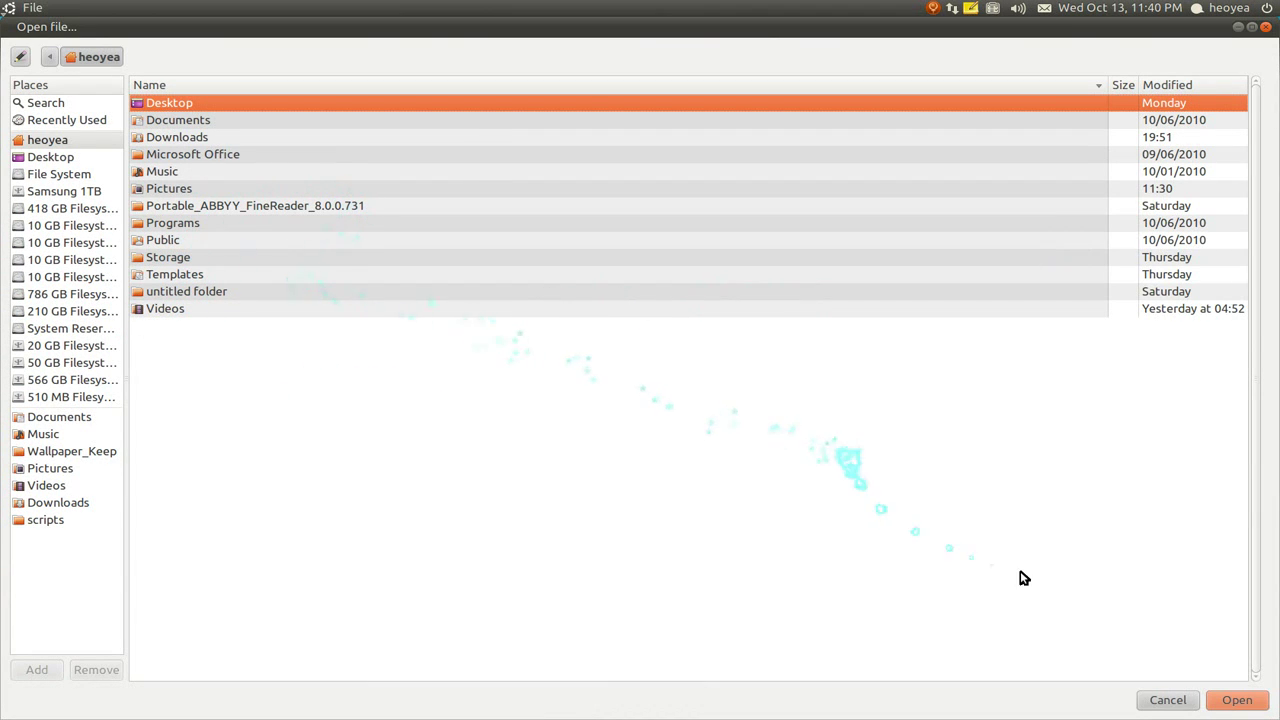
left_click(1148, 700)
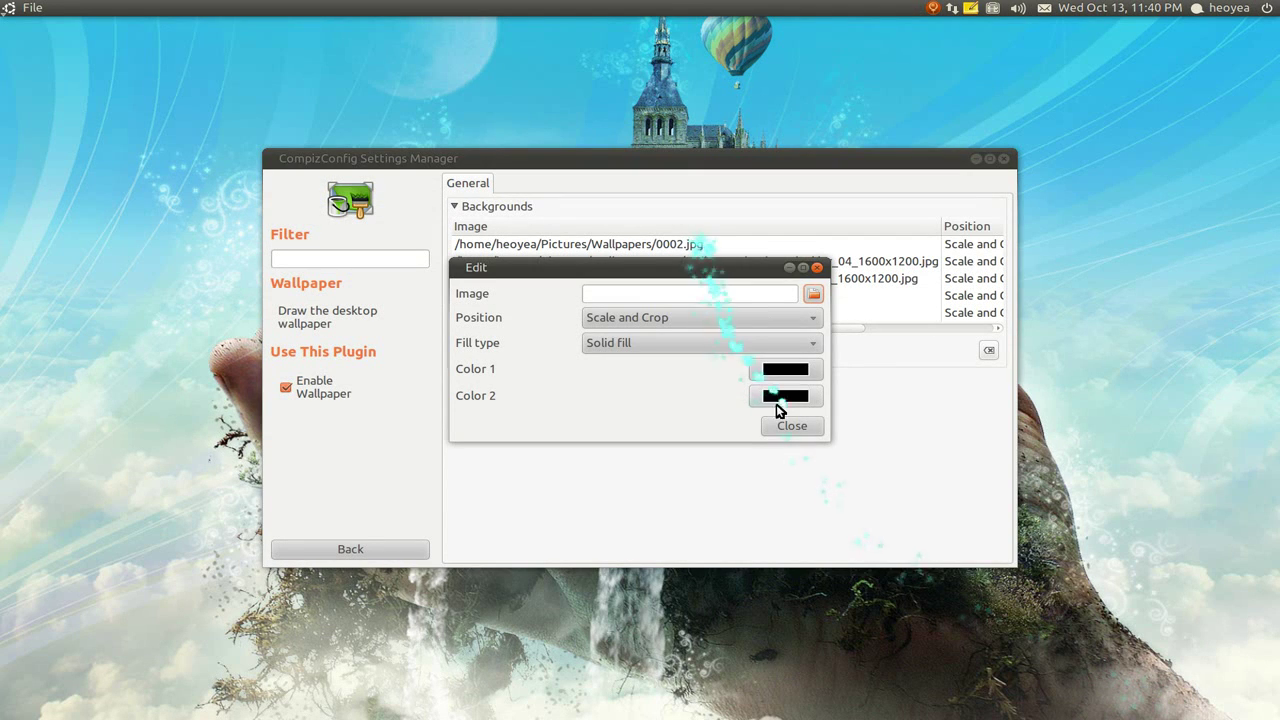
left_click(786, 430)
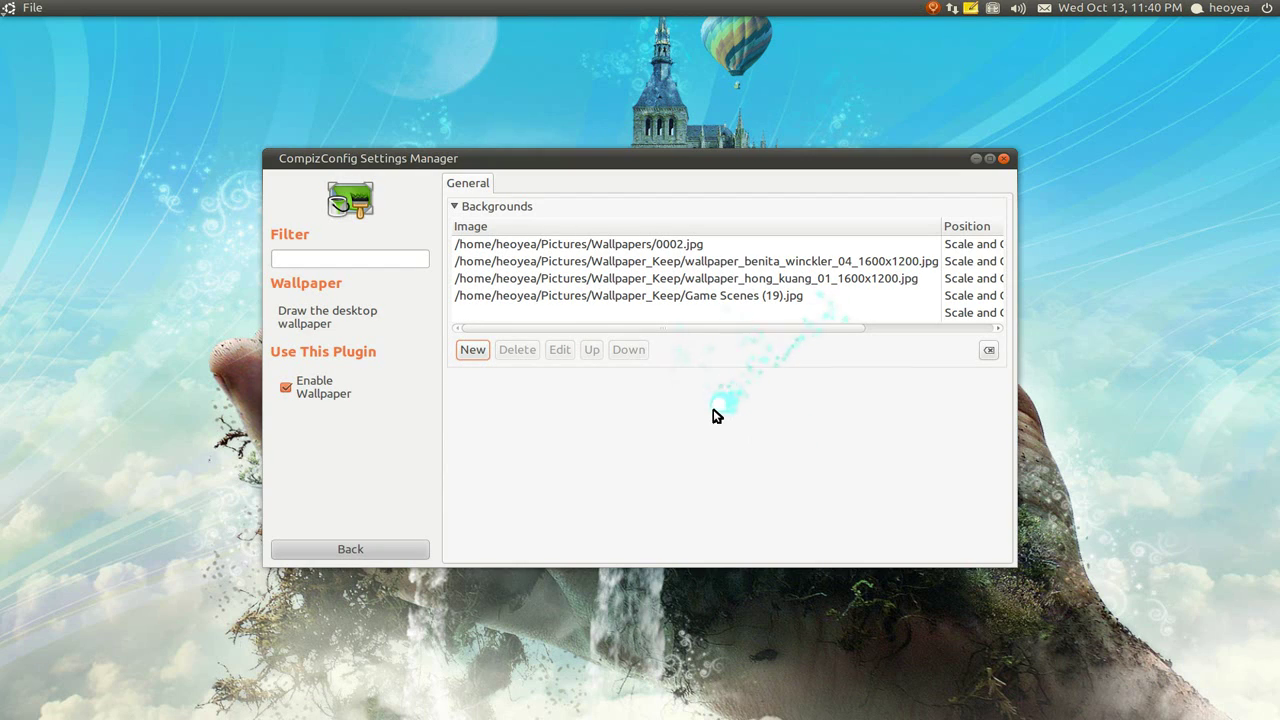
left_click(368, 549)
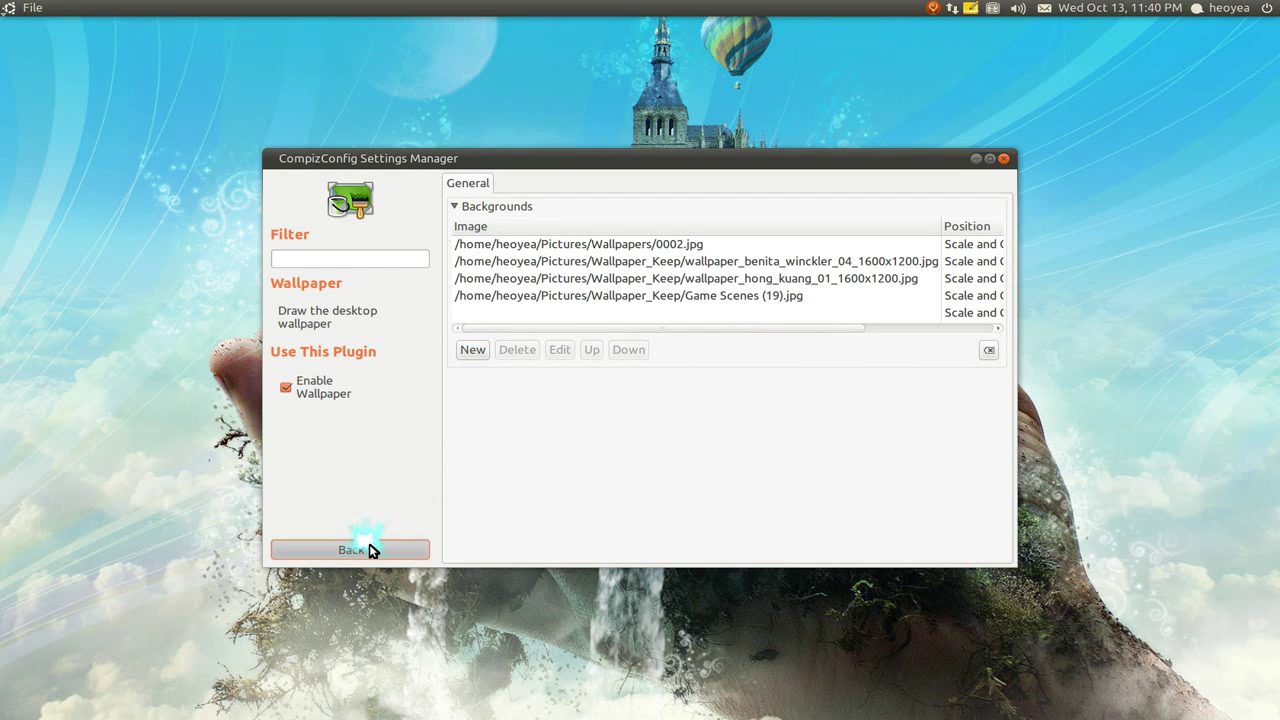
left_click(1002, 158)
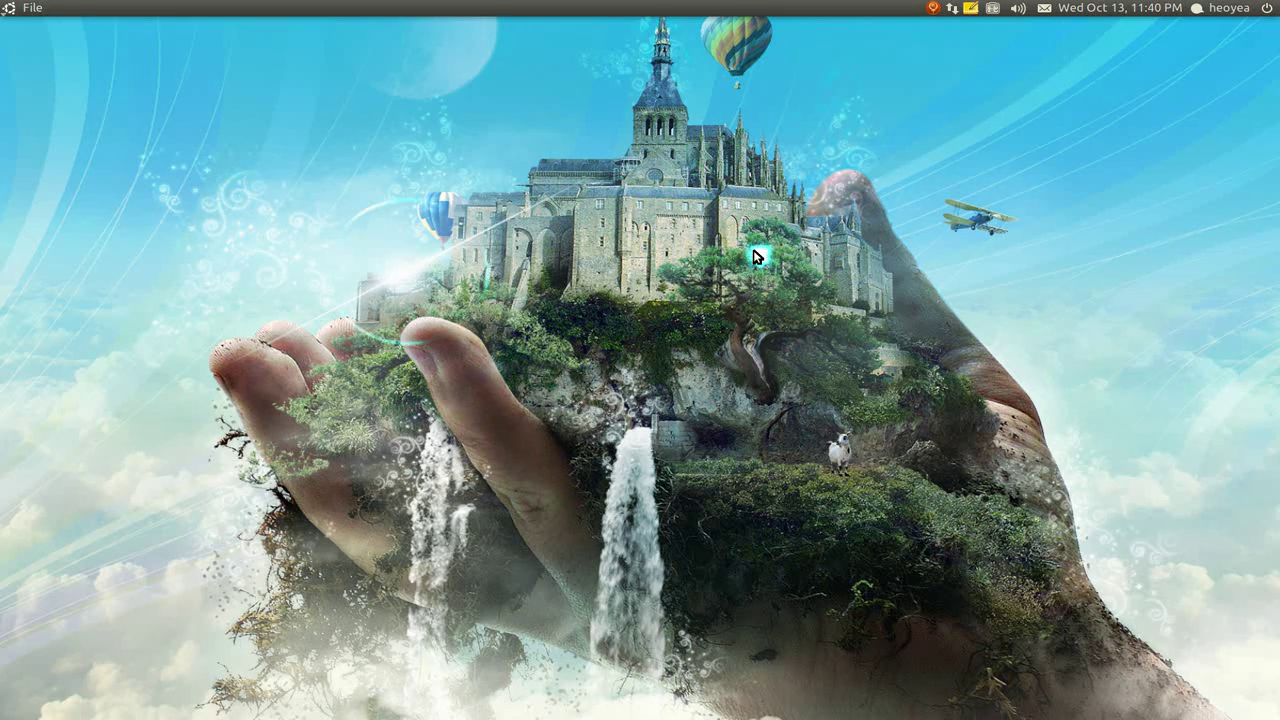
Launch the Main Menu editor through Kupfer, make sure Configuration Editor is shown under System Tools, and close it.
key("ctrl+space")
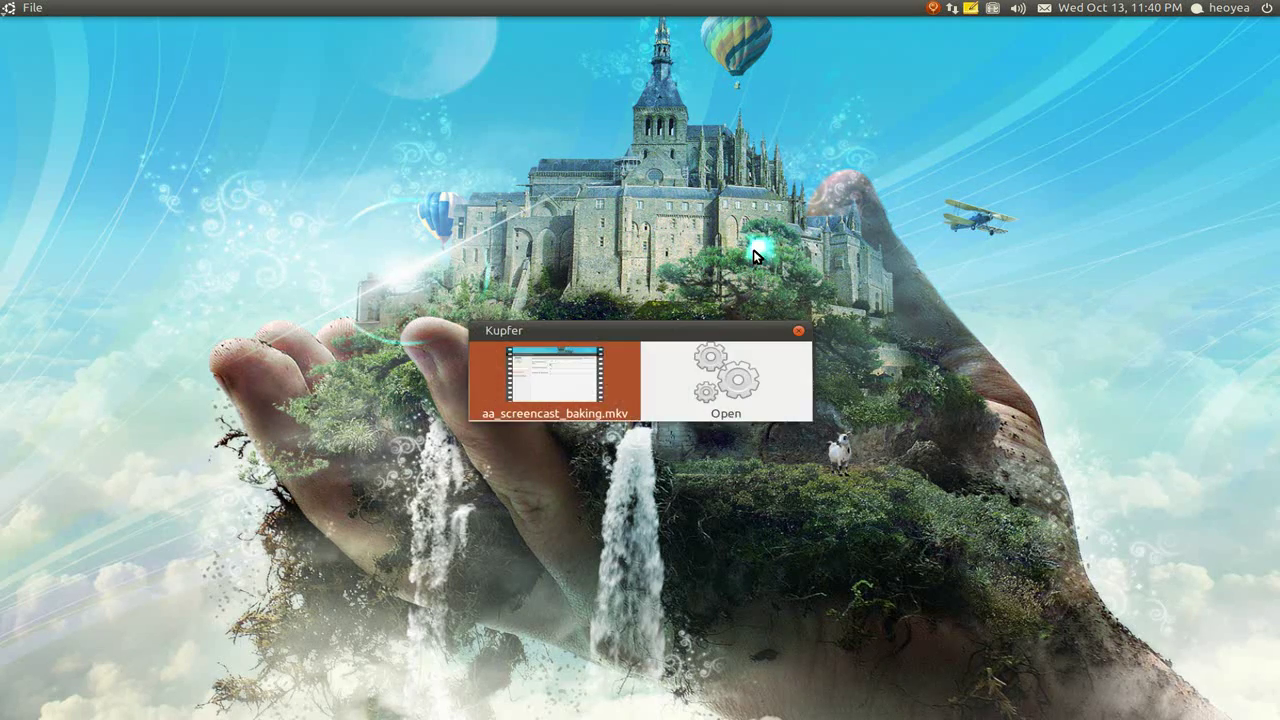
type("main")
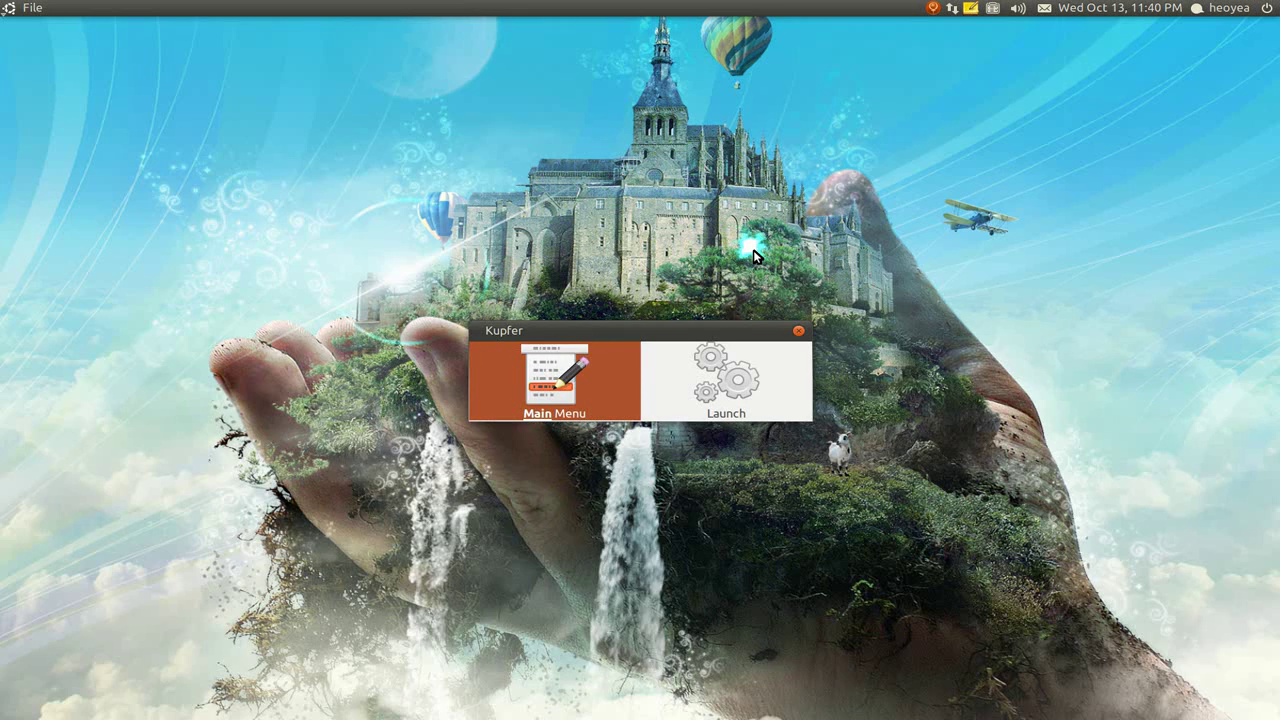
key("Return")
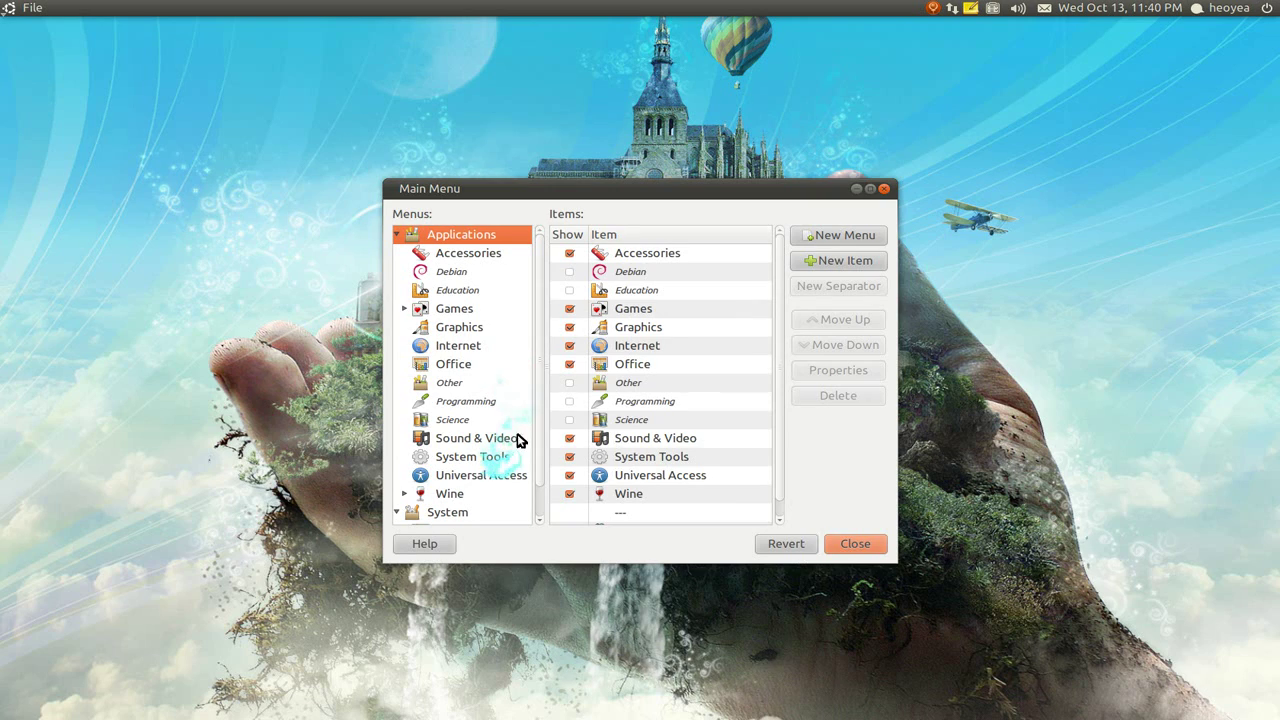
scroll(530, 400, "down", 1)
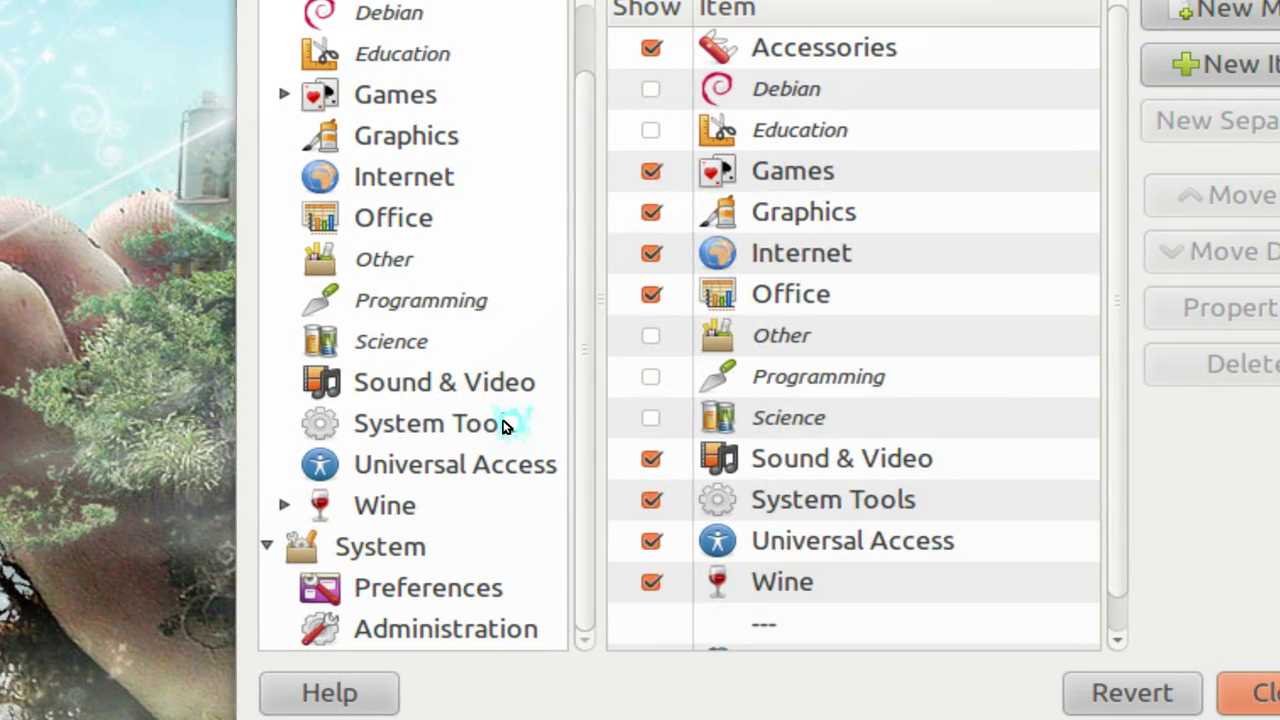
left_click(505, 424)
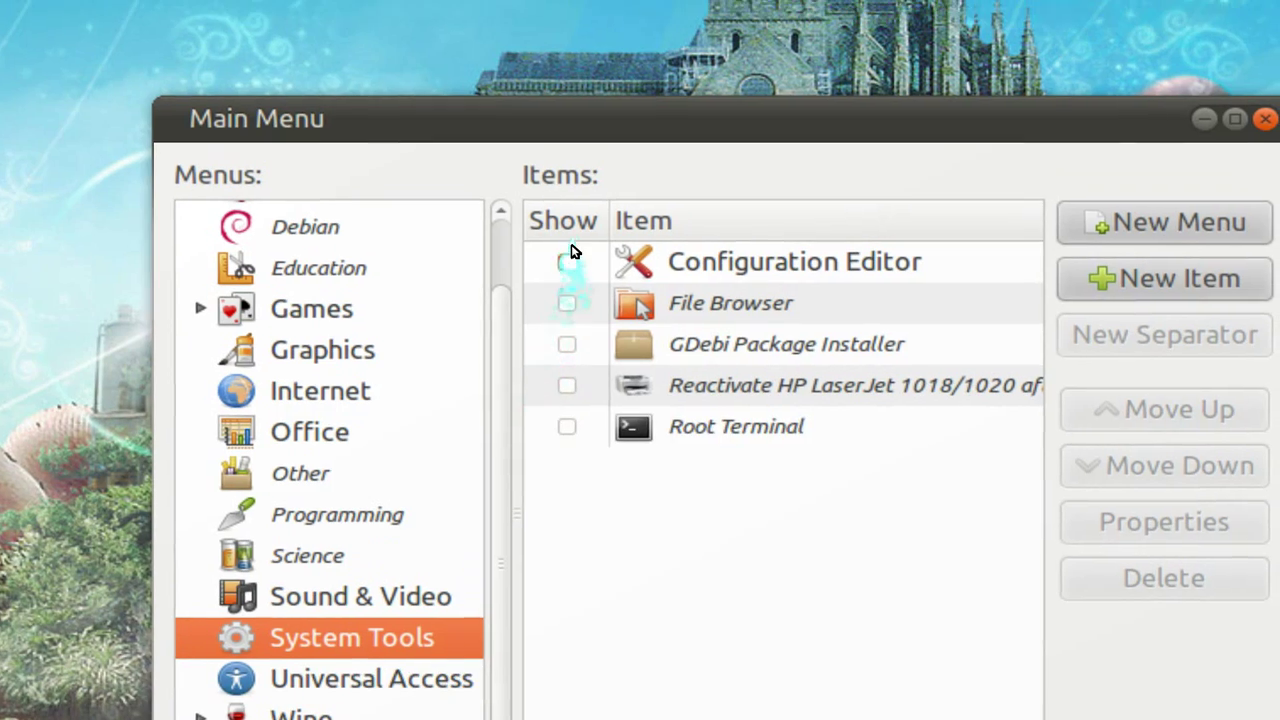
left_click(625, 60)
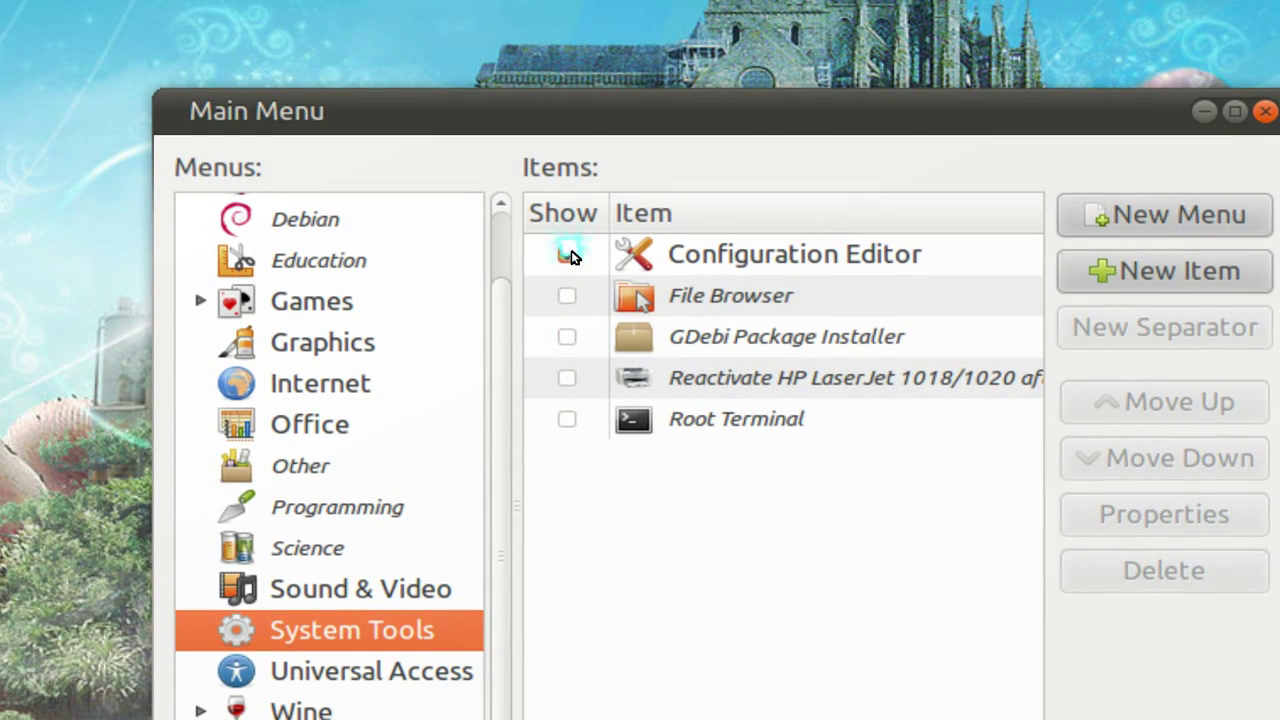
left_click(567, 255)
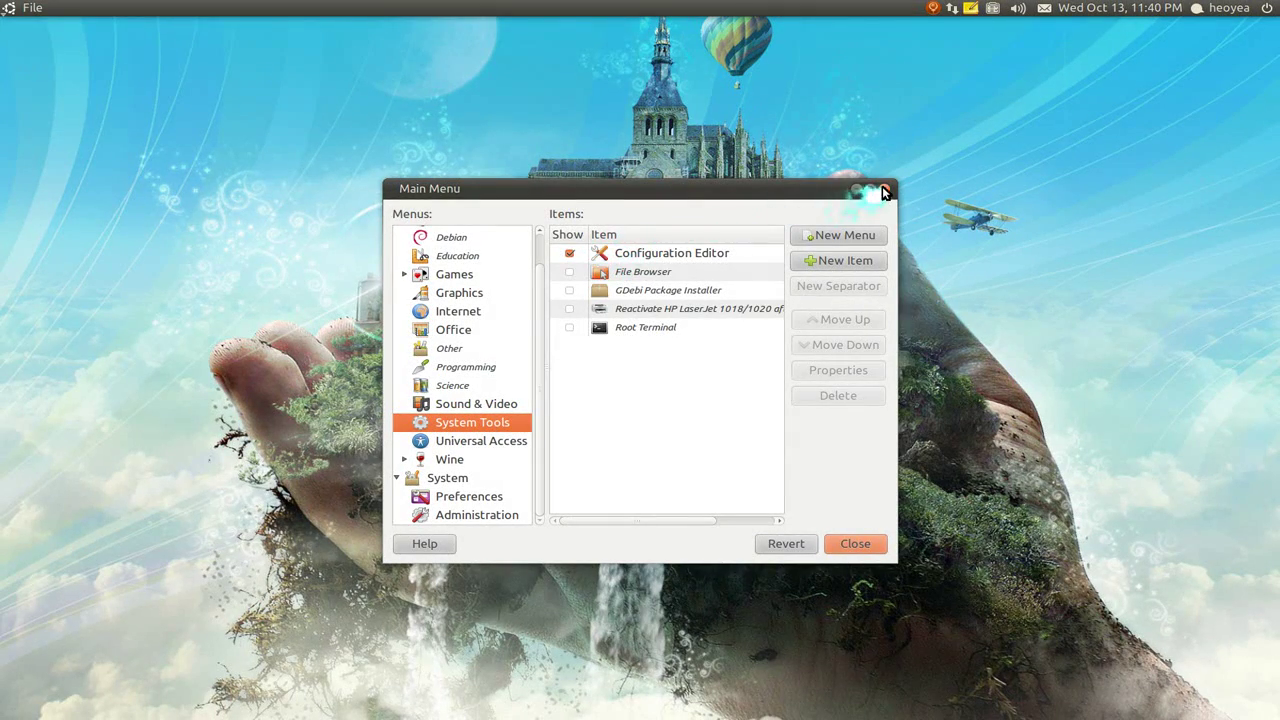
left_click(1130, 107)
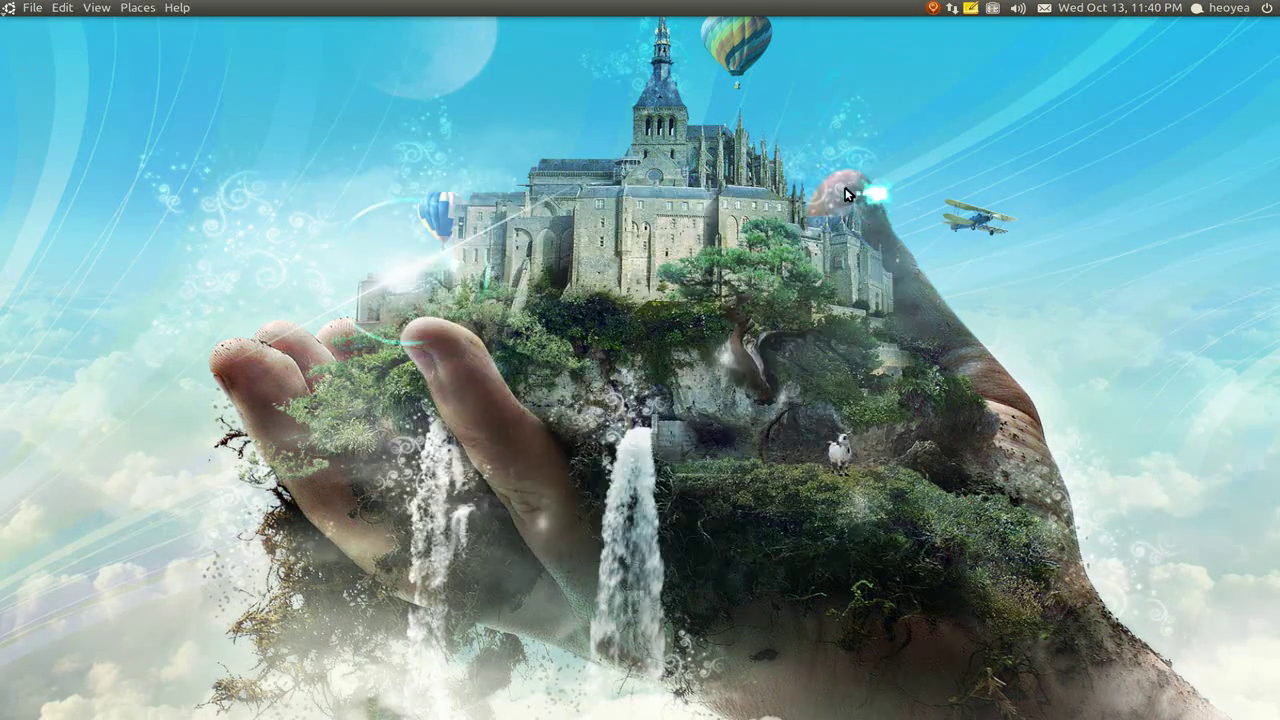
Launch Configuration Editor through Kupfer and open the /apps/nautilus/preferences folder.
key("ctrl+space")
type("con")
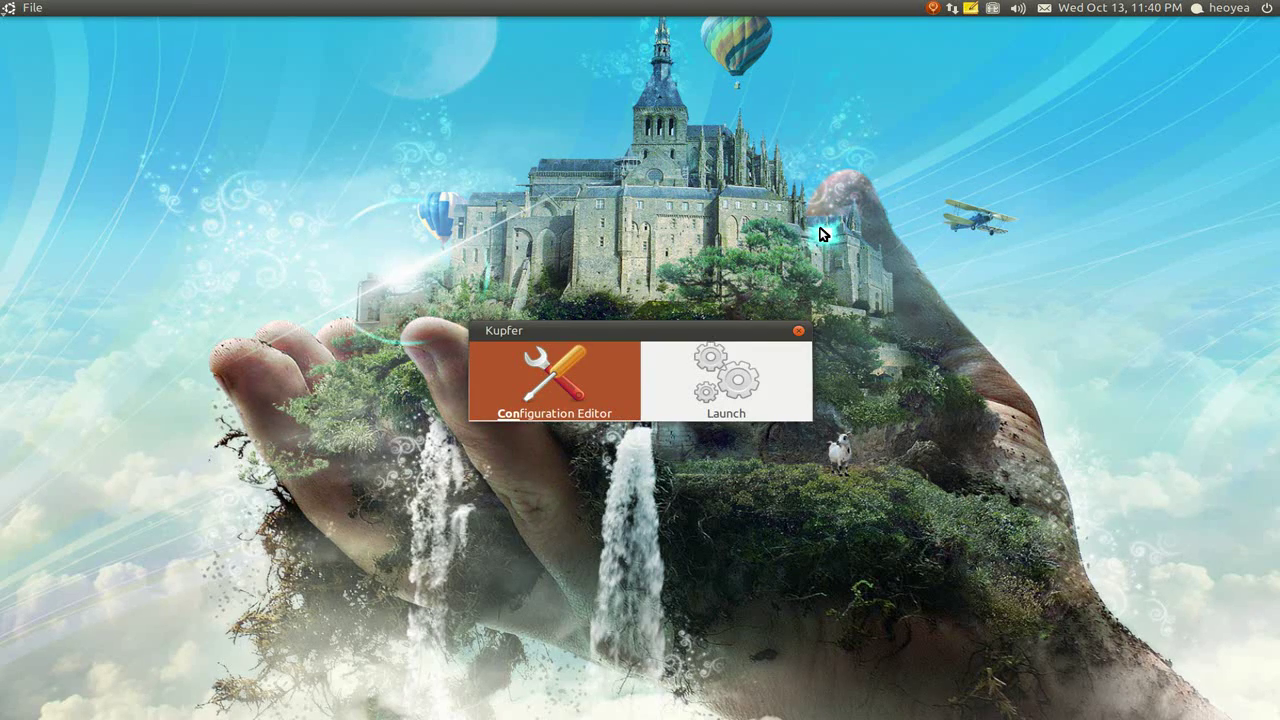
key("Return")
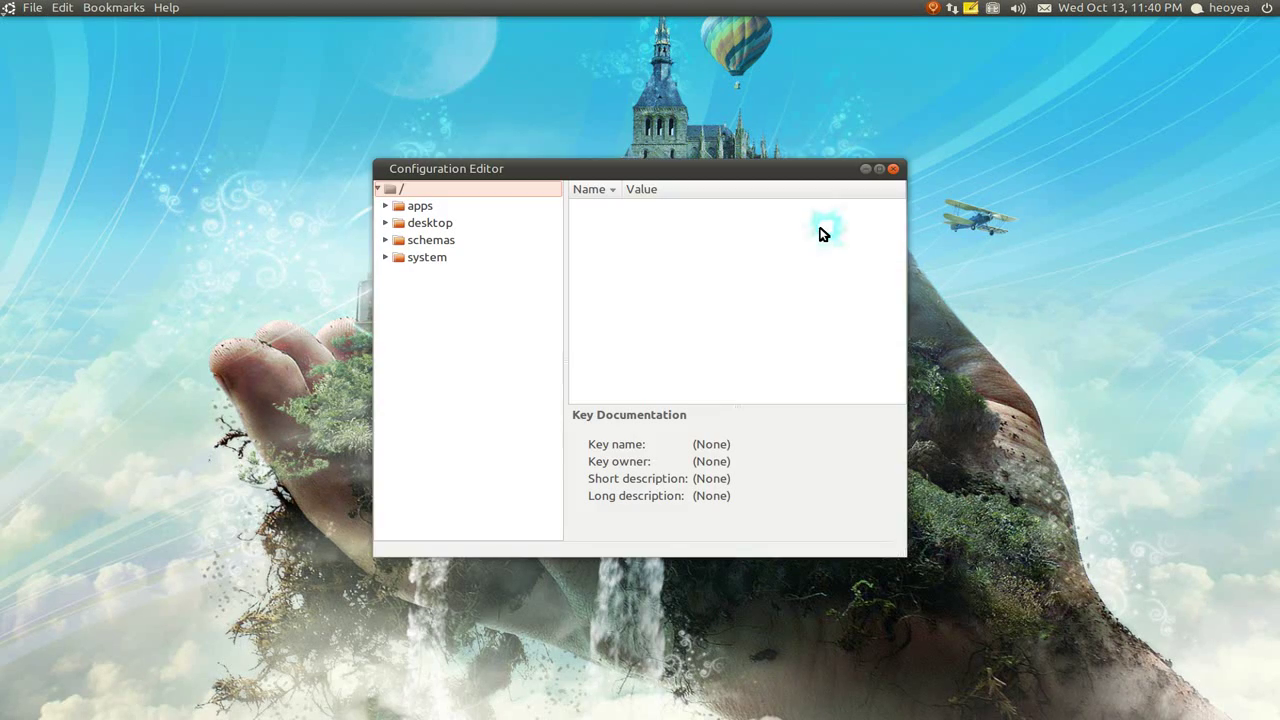
left_click(385, 206)
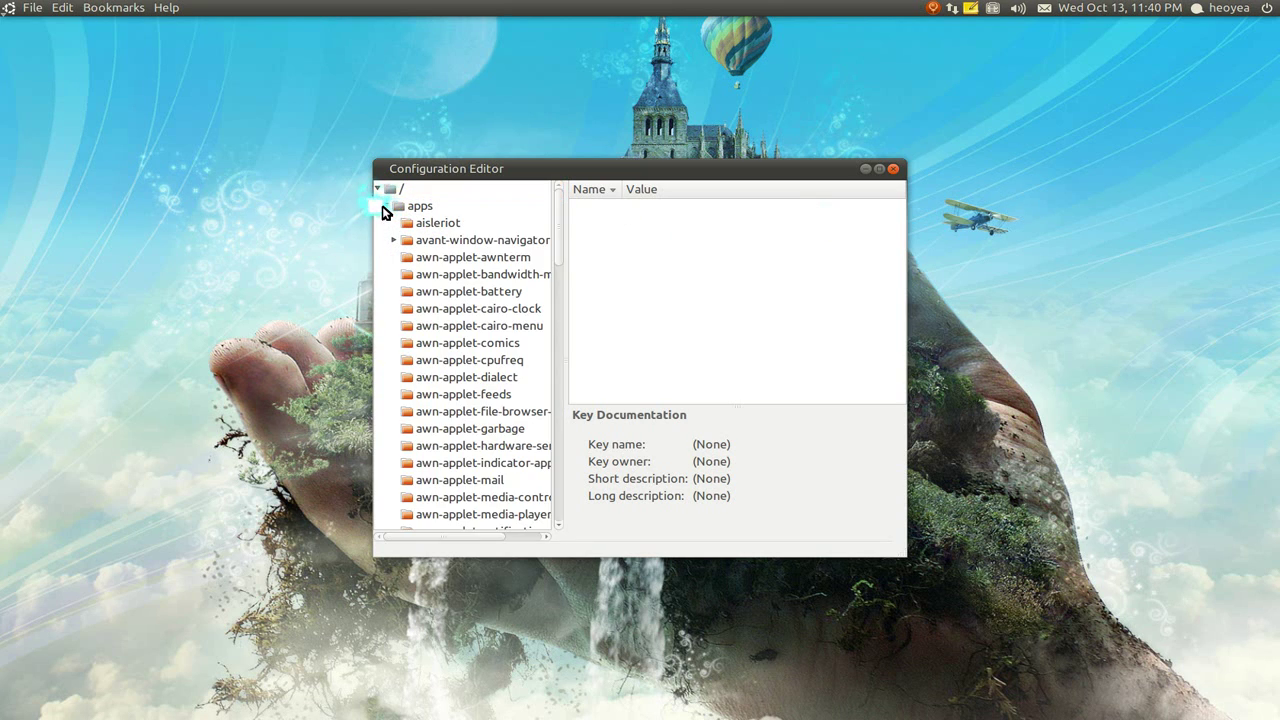
left_click(410, 208)
type("na")
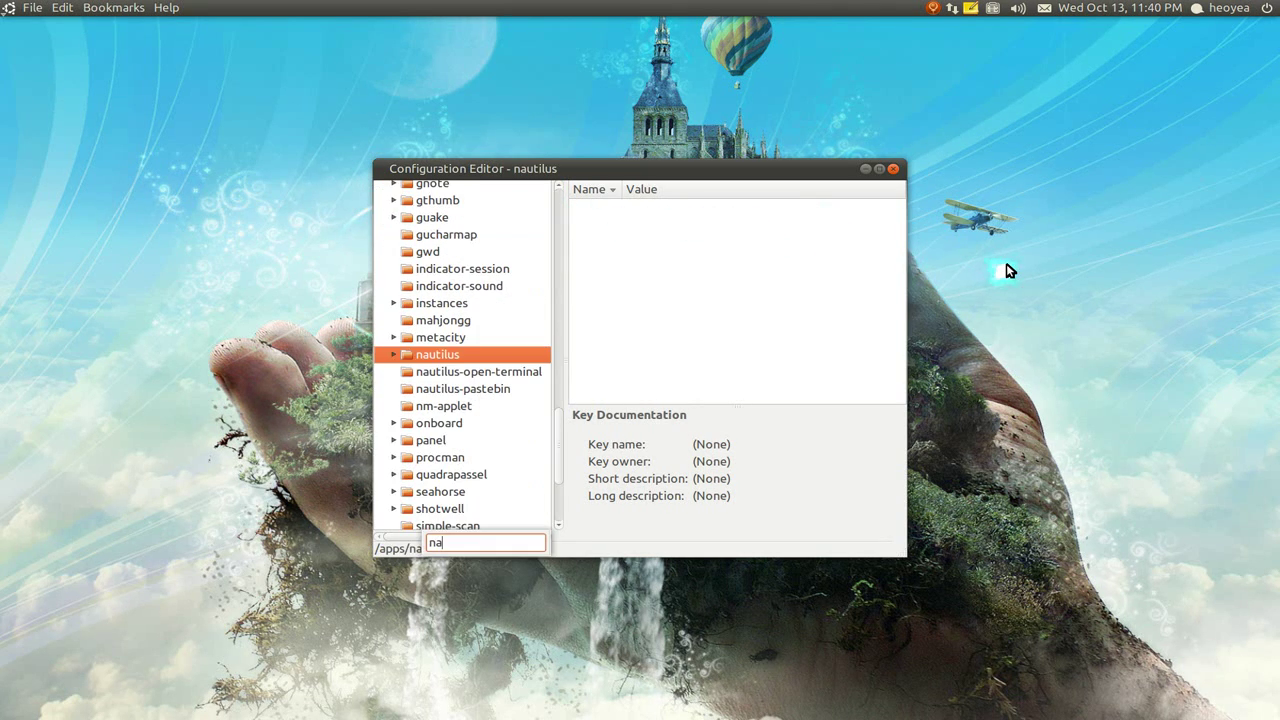
key("Return")
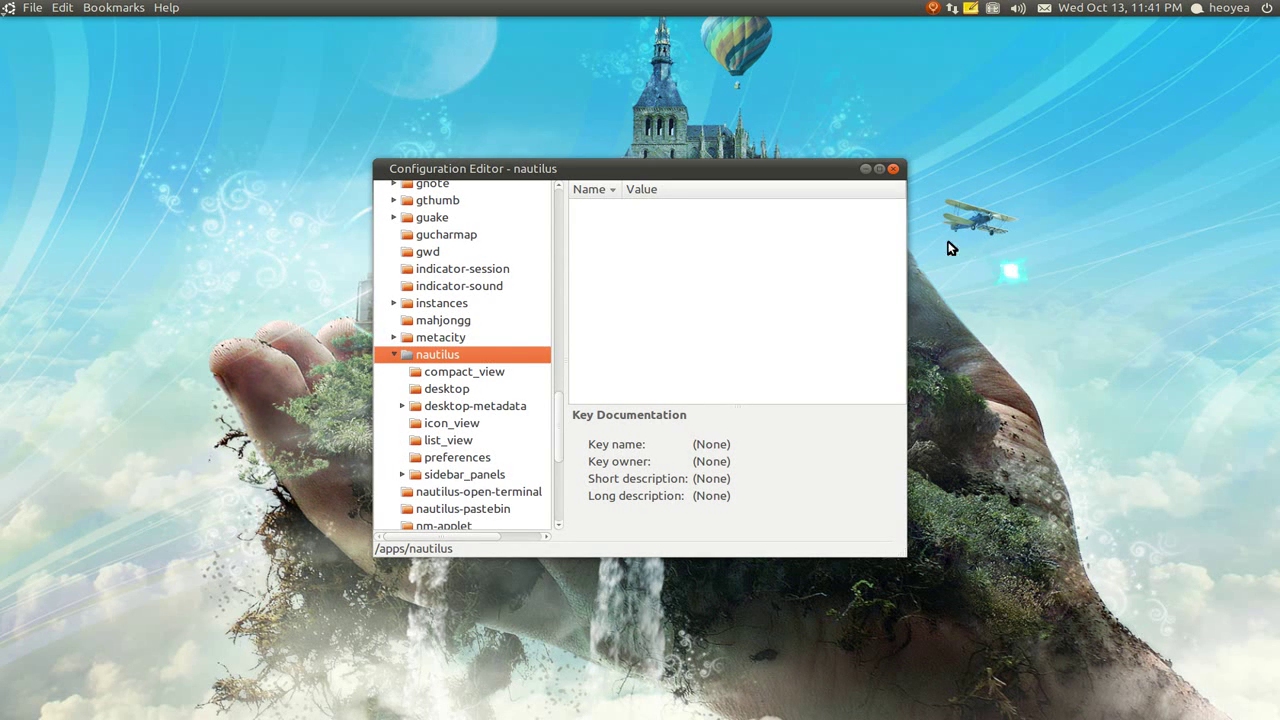
left_click(462, 457)
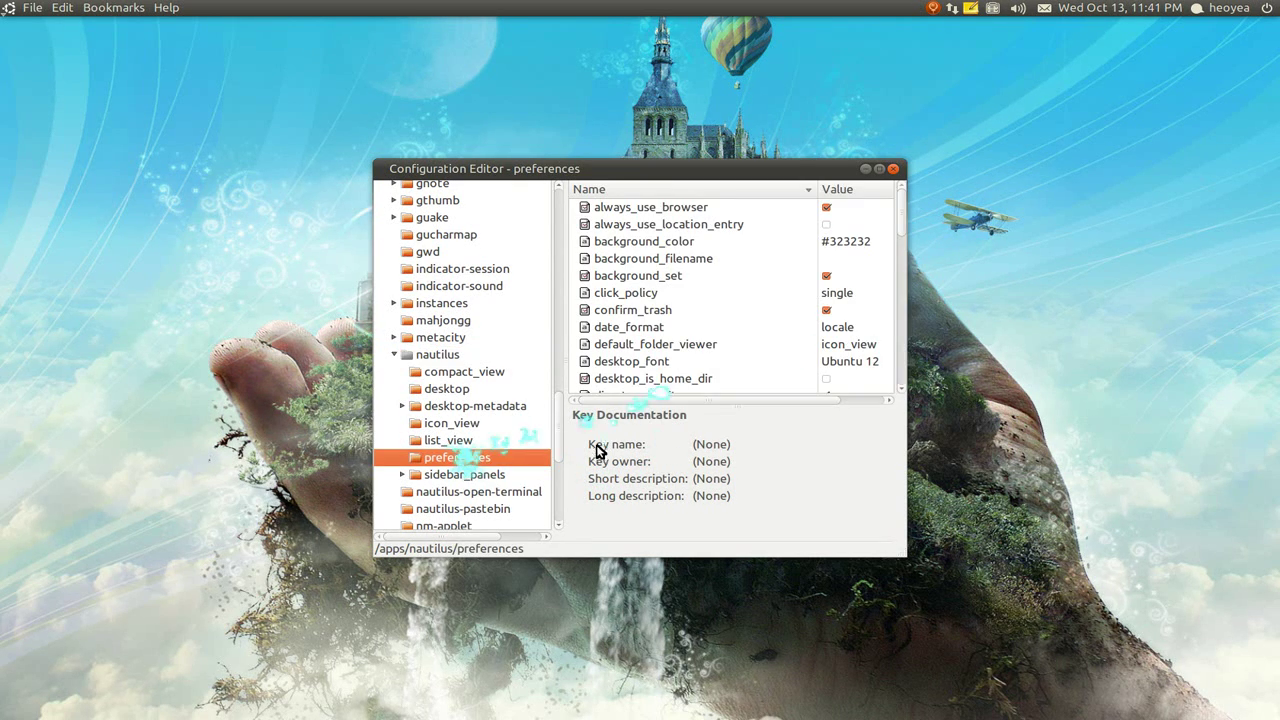
Find the show_desktop key in the Nautilus preferences and make sure its value is unticked.
left_click_drag(903, 223, 896, 325)
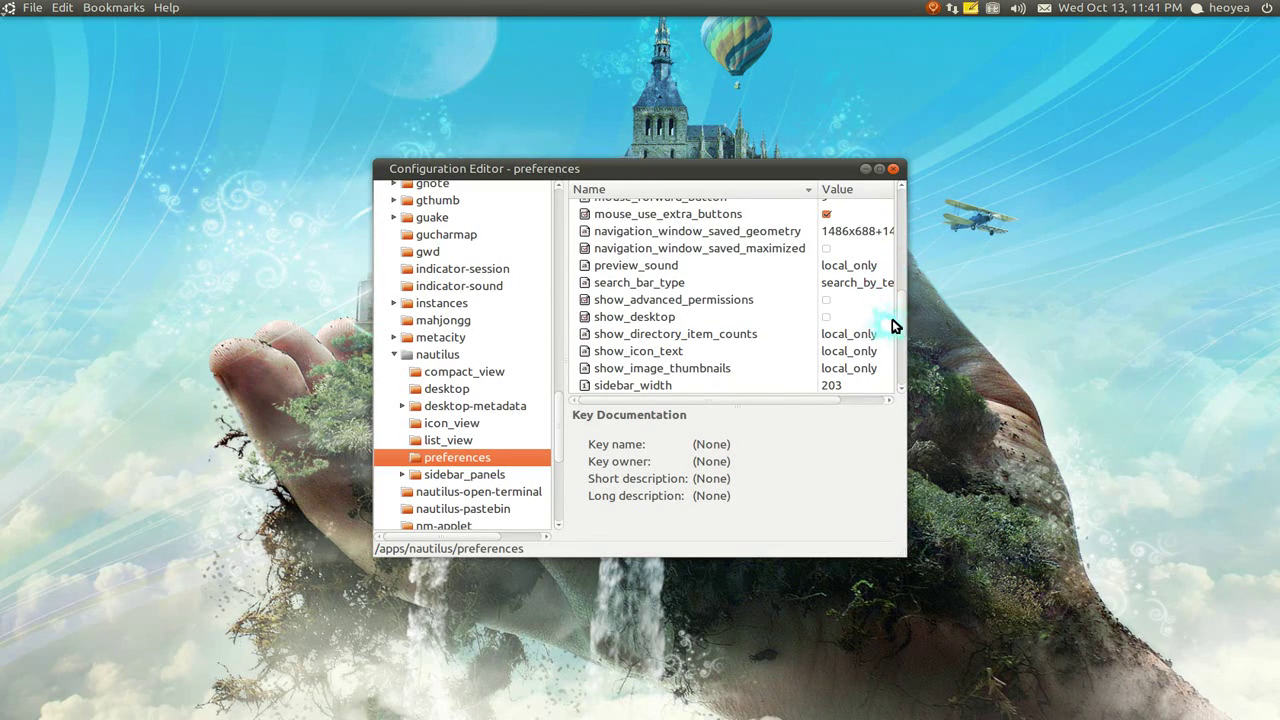
left_click(751, 321)
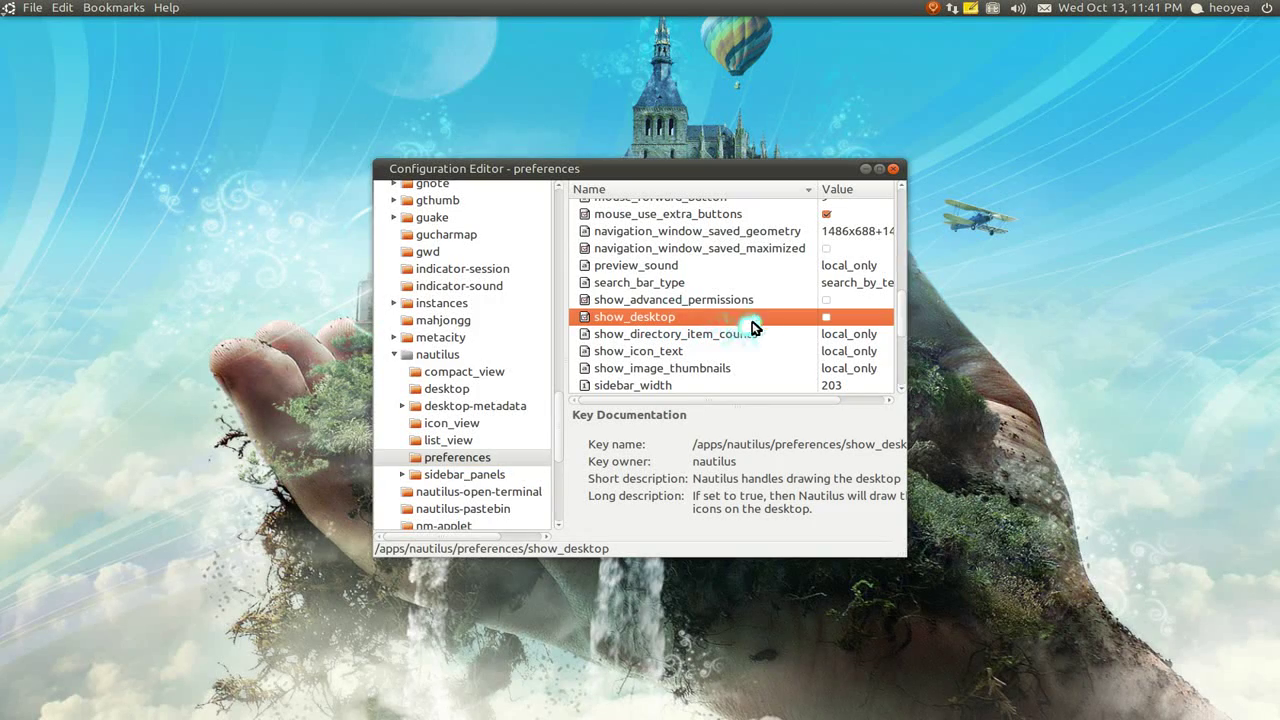
left_click(836, 320)
Show the overview of all workspaces to view their wallpapers, return to the first workspace, and minimize Configuration Editor.
mouse_move(1278, 718)
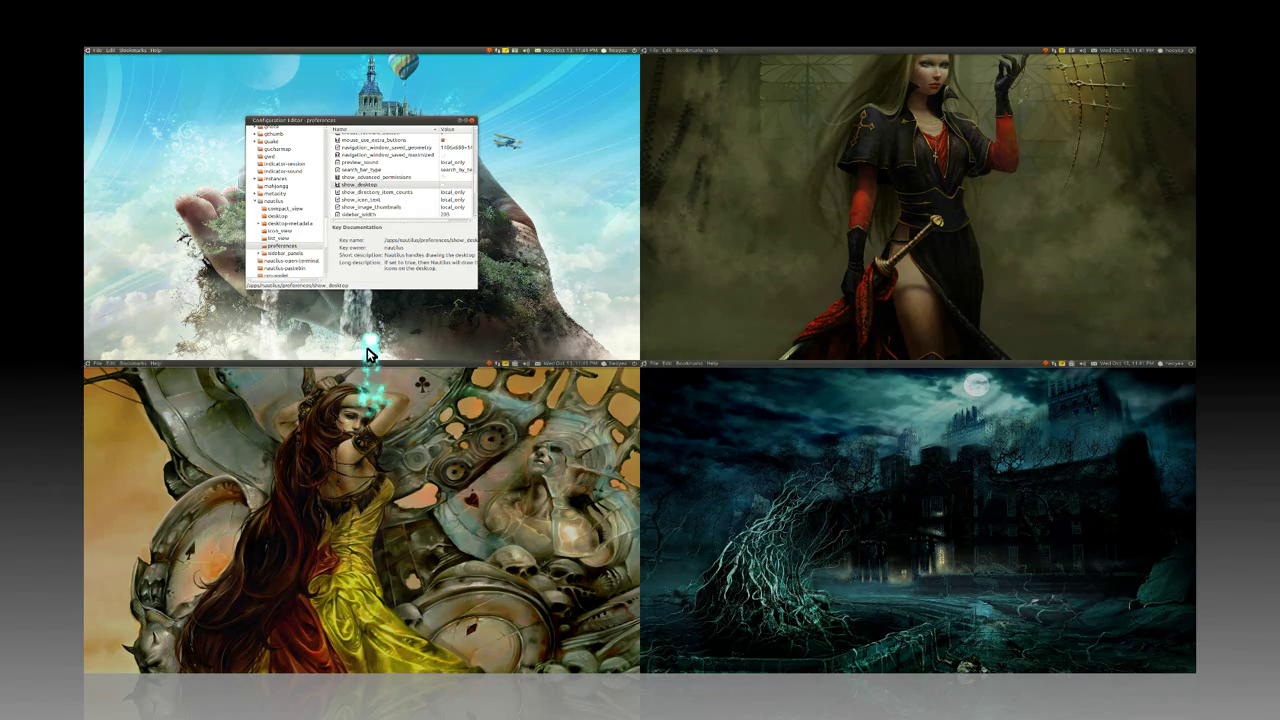
left_click(425, 222)
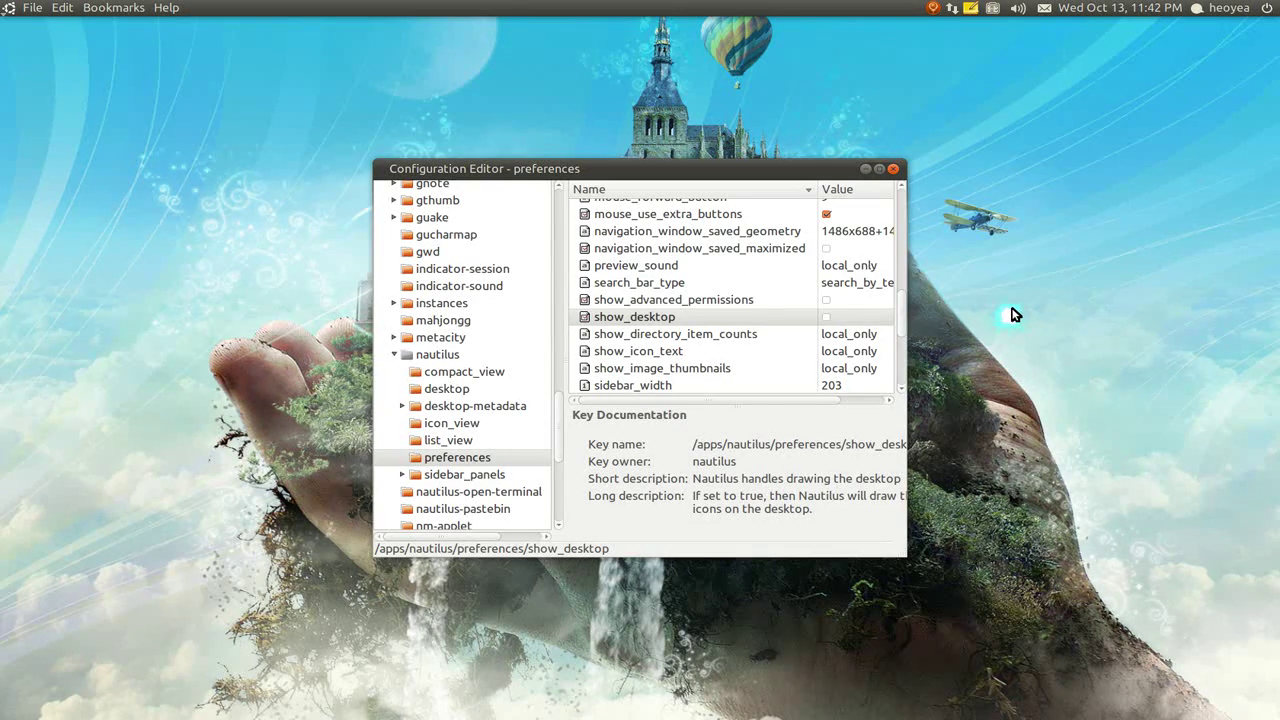
left_click(867, 172)
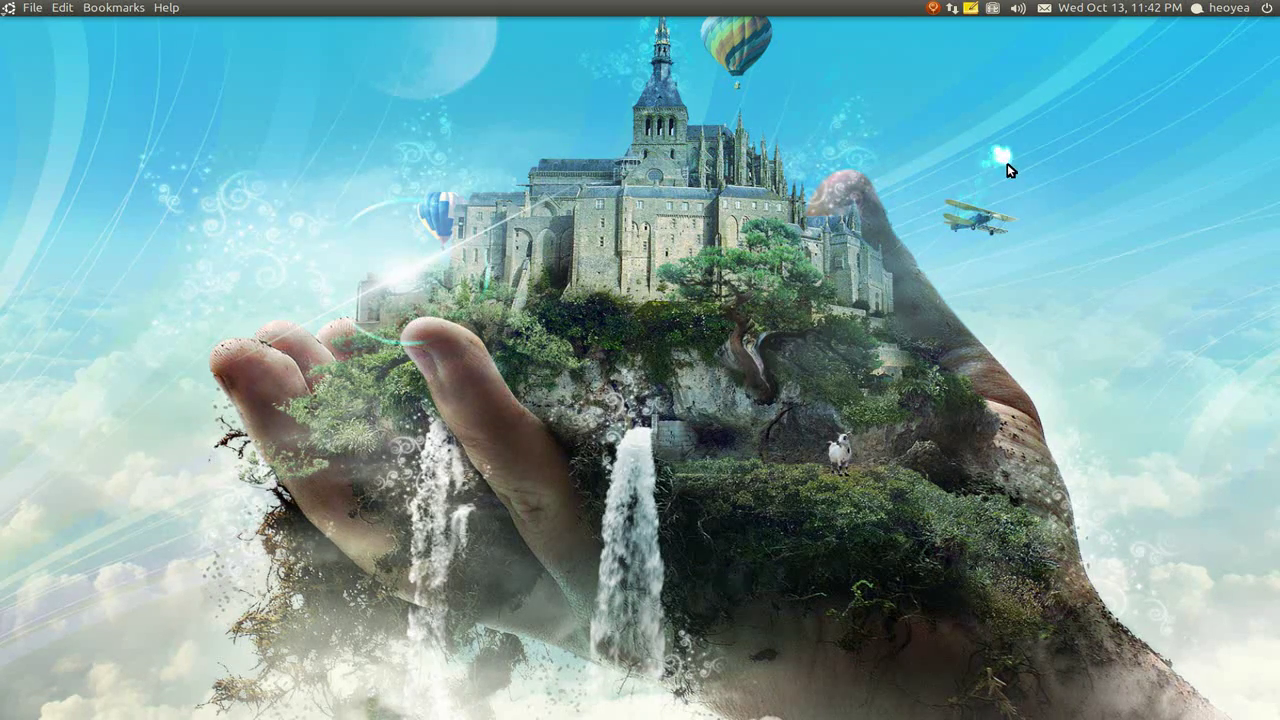